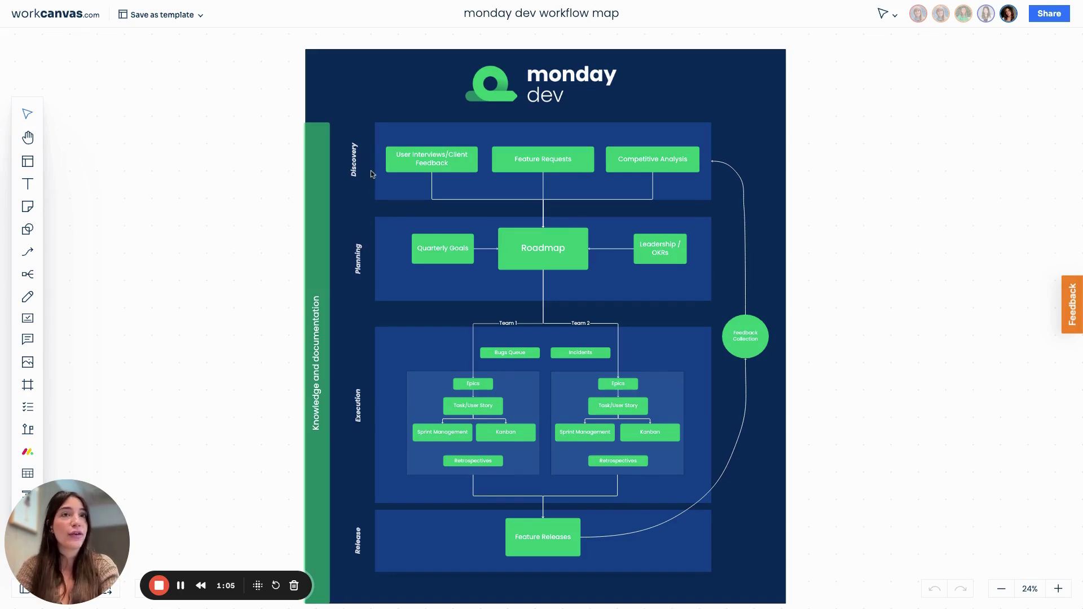
{"action": "scroll", "coordinate": [380, 321], "scroll_direction": "down", "scroll_amount": 2}
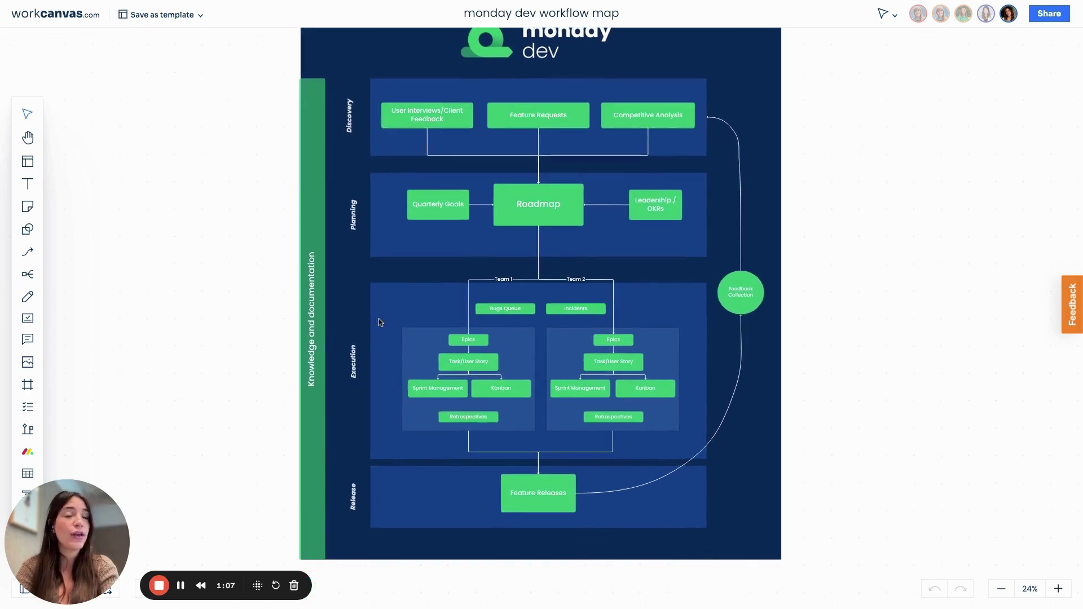
{"action": "scroll", "coordinate": [363, 479], "scroll_direction": "up", "scroll_amount": 2}
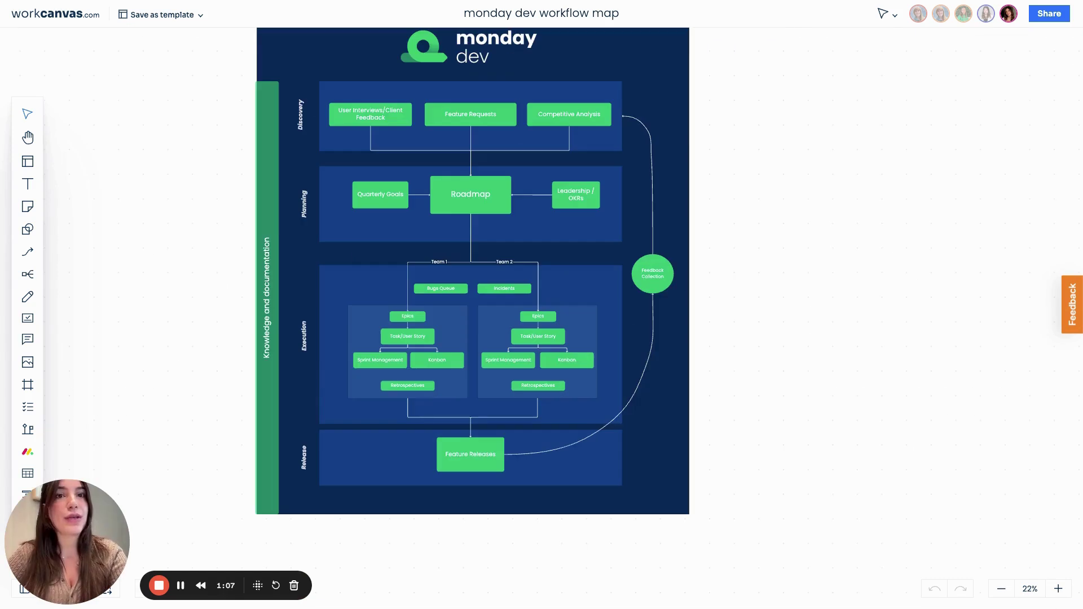
{"action": "scroll", "coordinate": [414, 254], "scroll_direction": "up", "scroll_amount": 3}
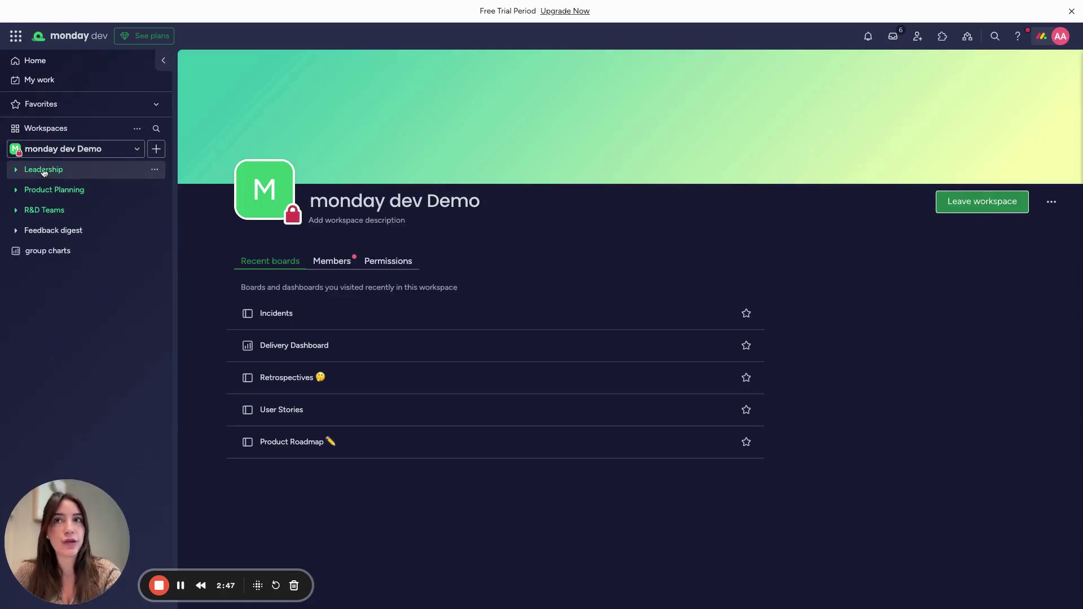
Expand the Leadership folder in the monday dev Demo workspace and open the Product Roadmap board
{"action": "left_click", "coordinate": [16, 171]}
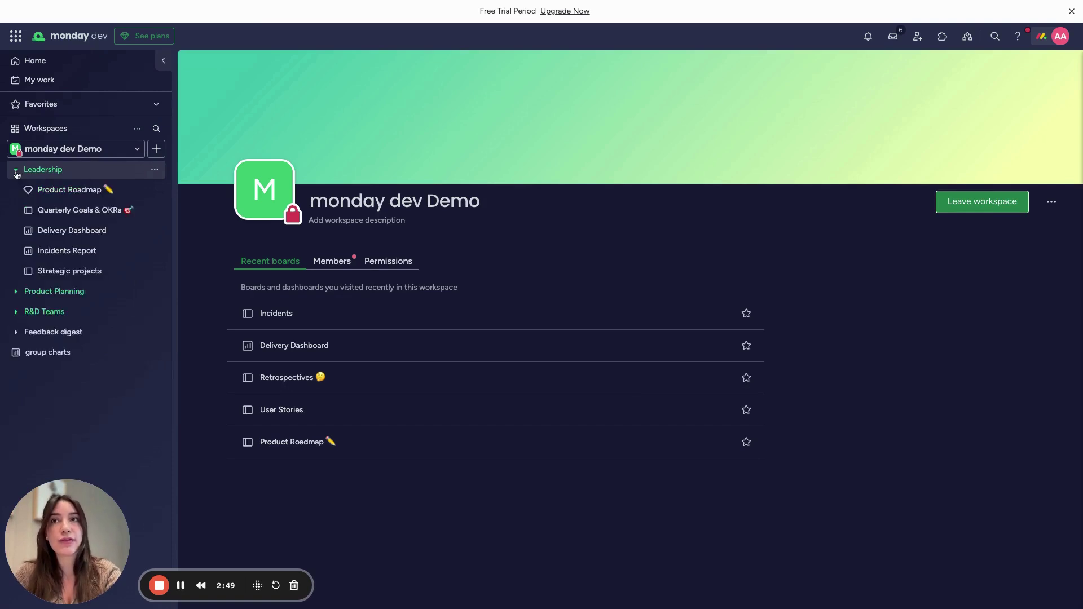
{"action": "left_click", "coordinate": [17, 172]}
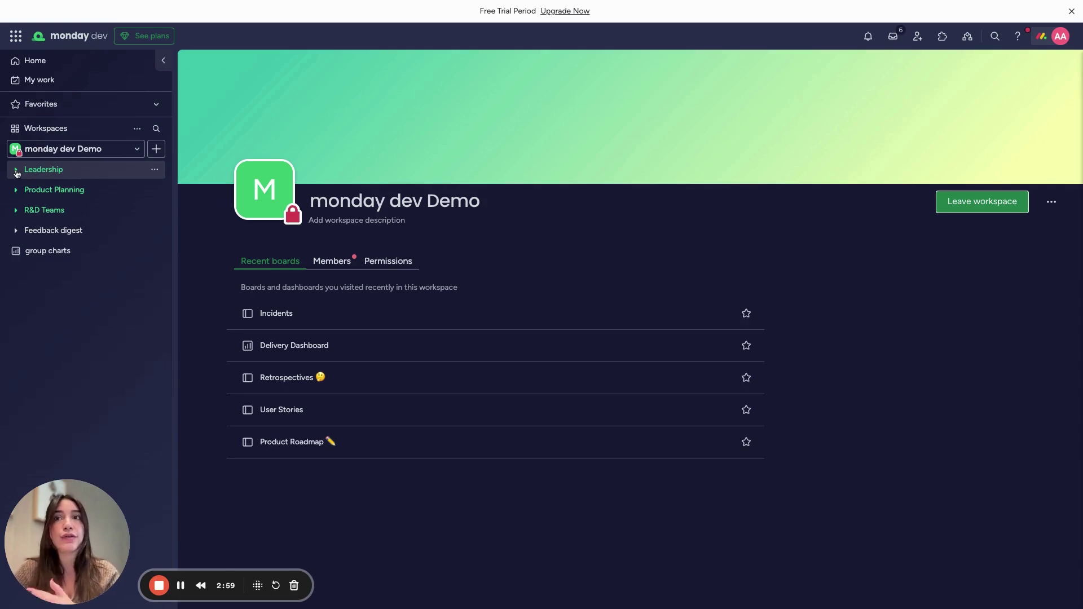
{"action": "left_click", "coordinate": [16, 171]}
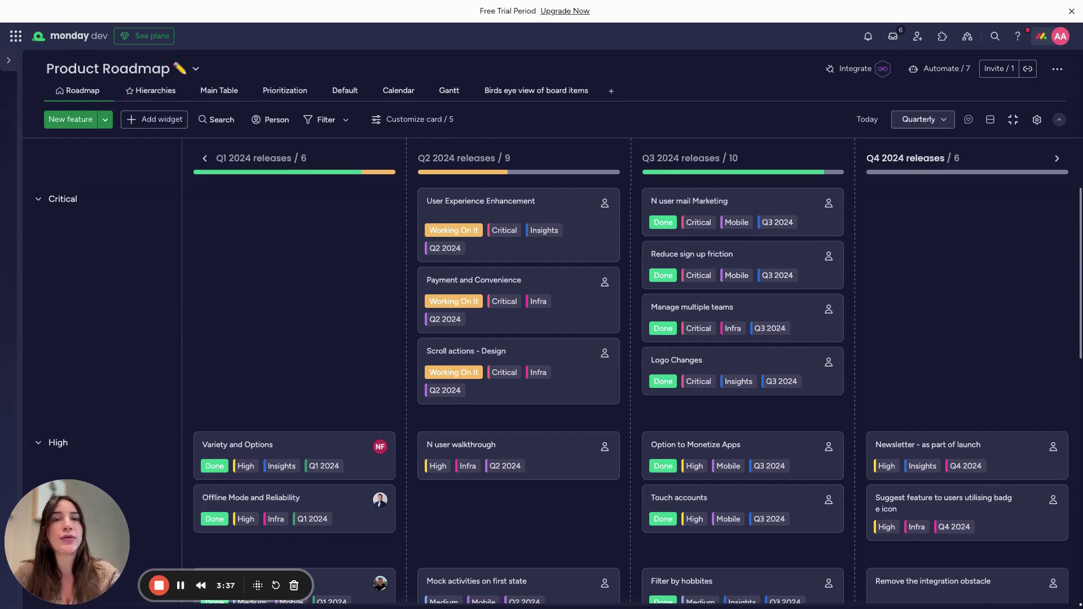
Switch the roadmap's timeframe to Monthly and back to Quarterly
{"action": "left_click", "coordinate": [923, 119]}
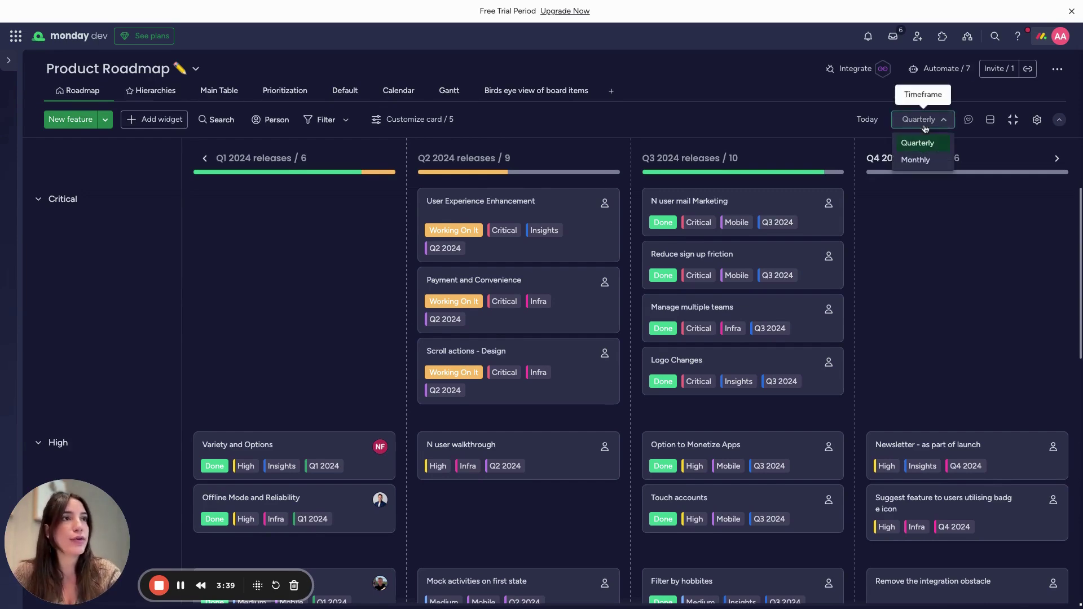
{"action": "left_click", "coordinate": [923, 160]}
{"action": "left_click", "coordinate": [923, 120]}
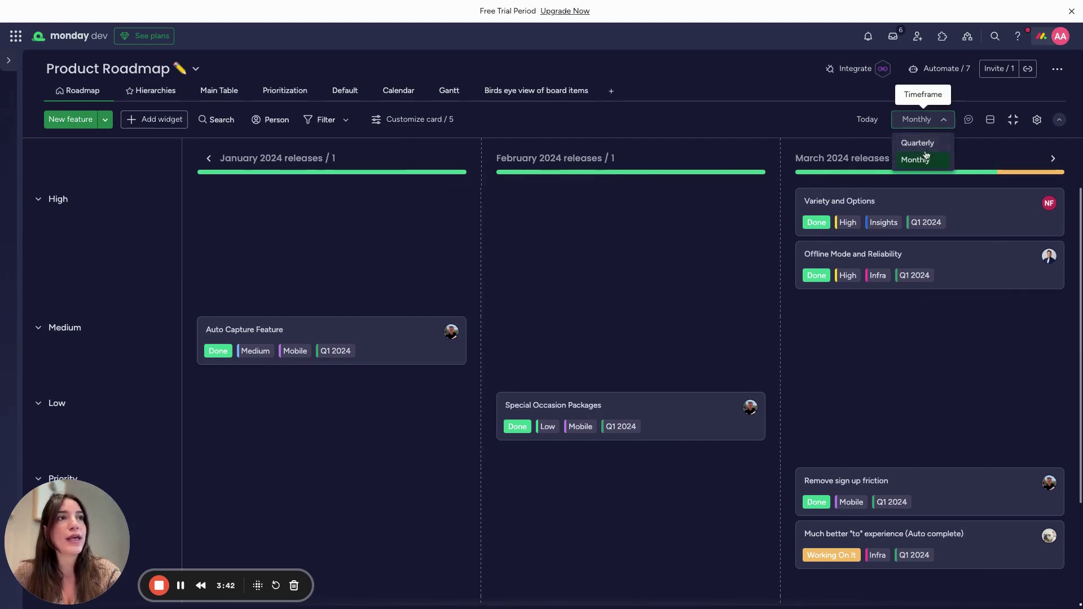
{"action": "left_click", "coordinate": [925, 145]}
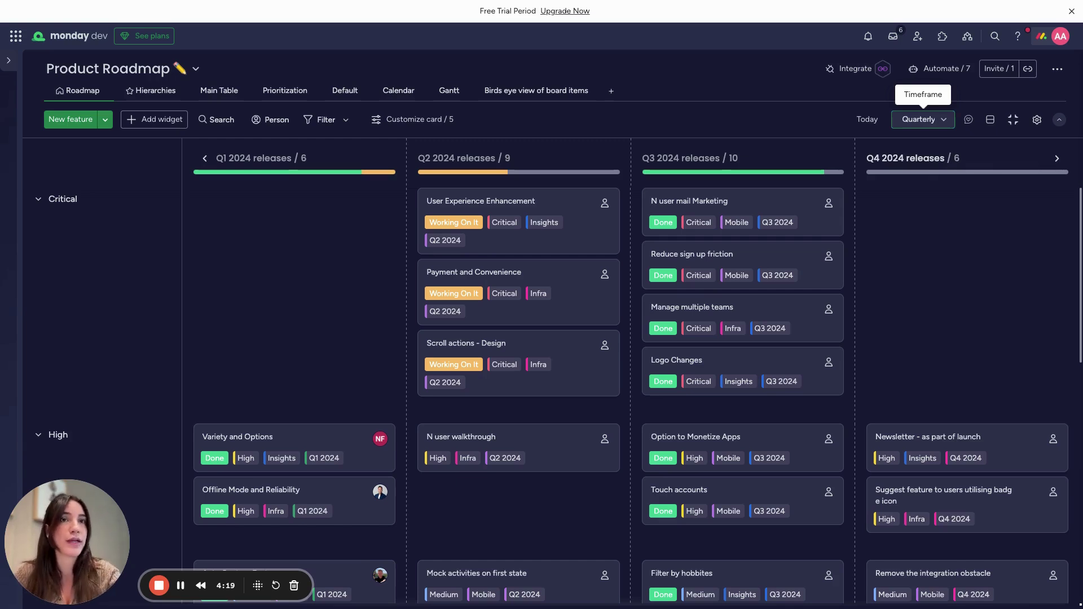
Move the roadmap back to earlier quarters, open the Real-Time Updates** feature and review its overview down to the linked quarterly goals
{"action": "left_click", "coordinate": [211, 164]}
{"action": "left_click", "coordinate": [995, 197]}
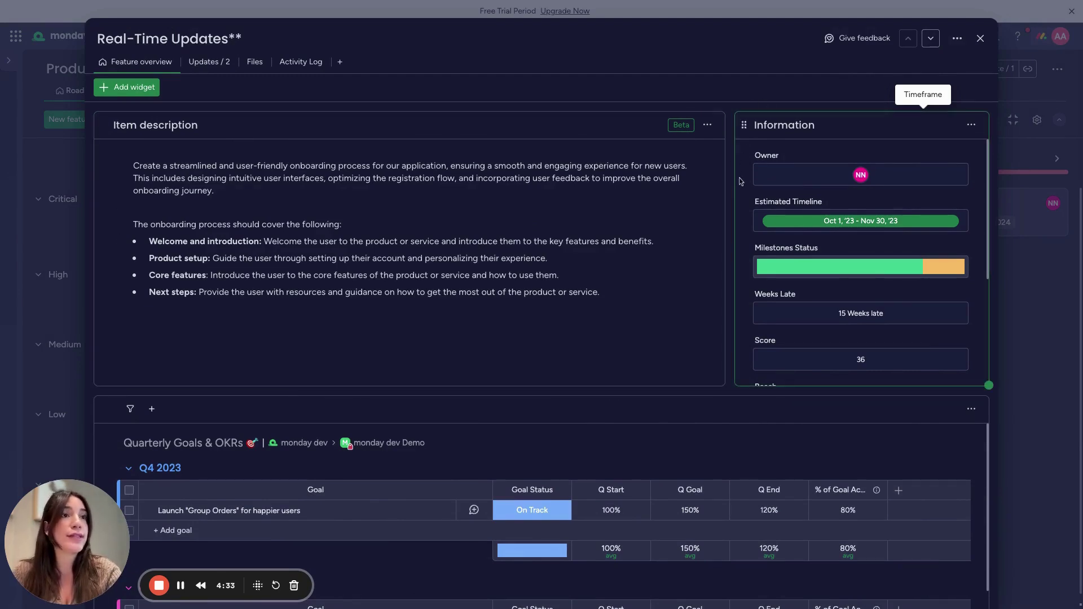
{"action": "scroll", "coordinate": [741, 181], "scroll_direction": "down", "scroll_amount": 3}
{"action": "scroll", "coordinate": [732, 191], "scroll_direction": "down", "scroll_amount": 5}
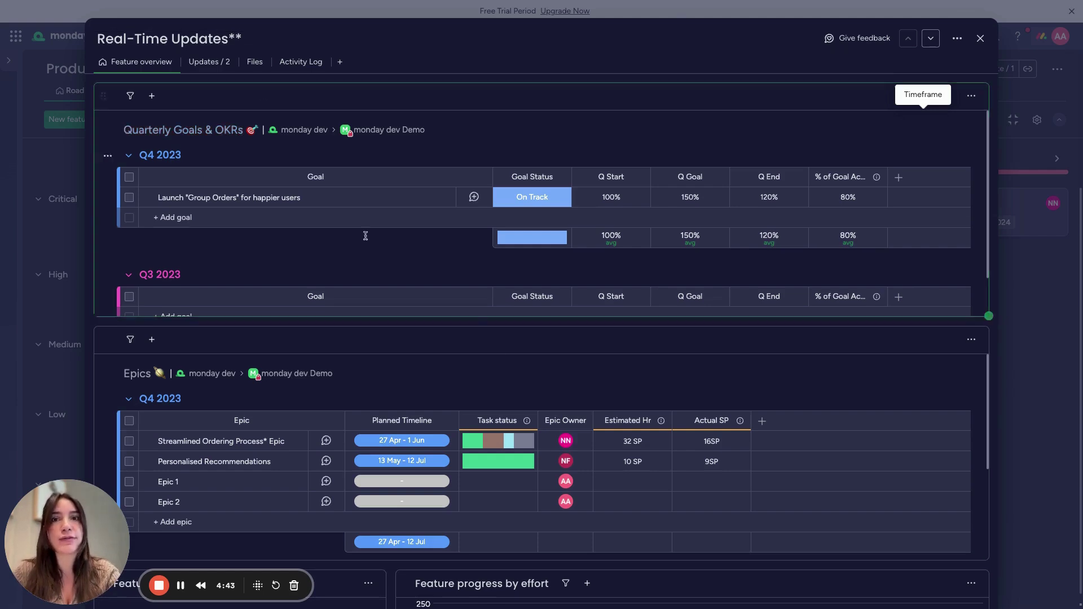
Add an epic named "Epic 3" to the Q4 2023 group of the feature's linked Epics board
{"action": "scroll", "coordinate": [541, 283], "scroll_direction": "down", "scroll_amount": 3}
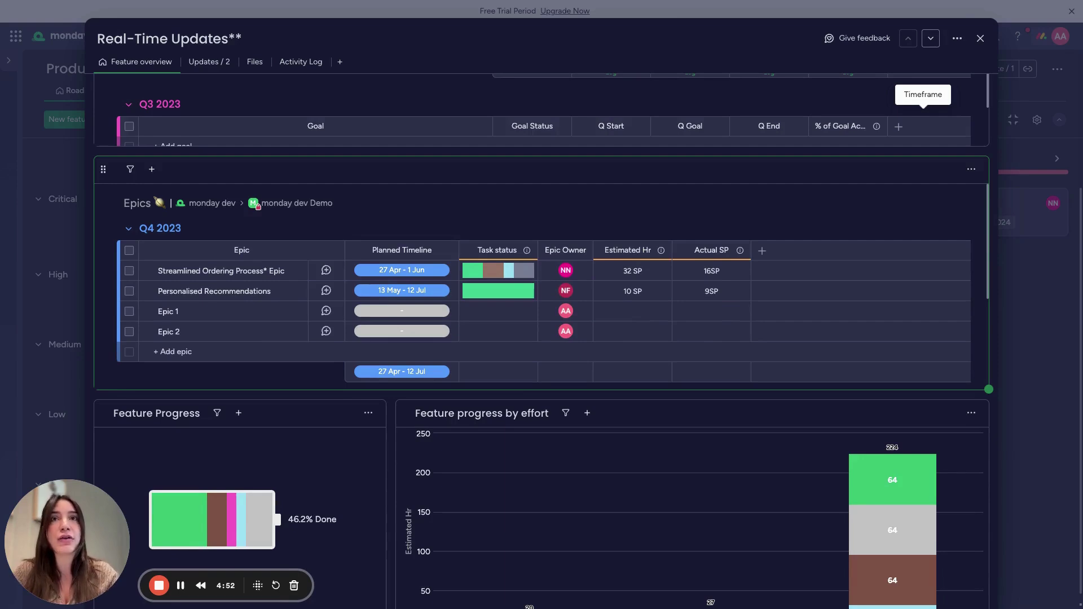
{"action": "left_click", "coordinate": [252, 352]}
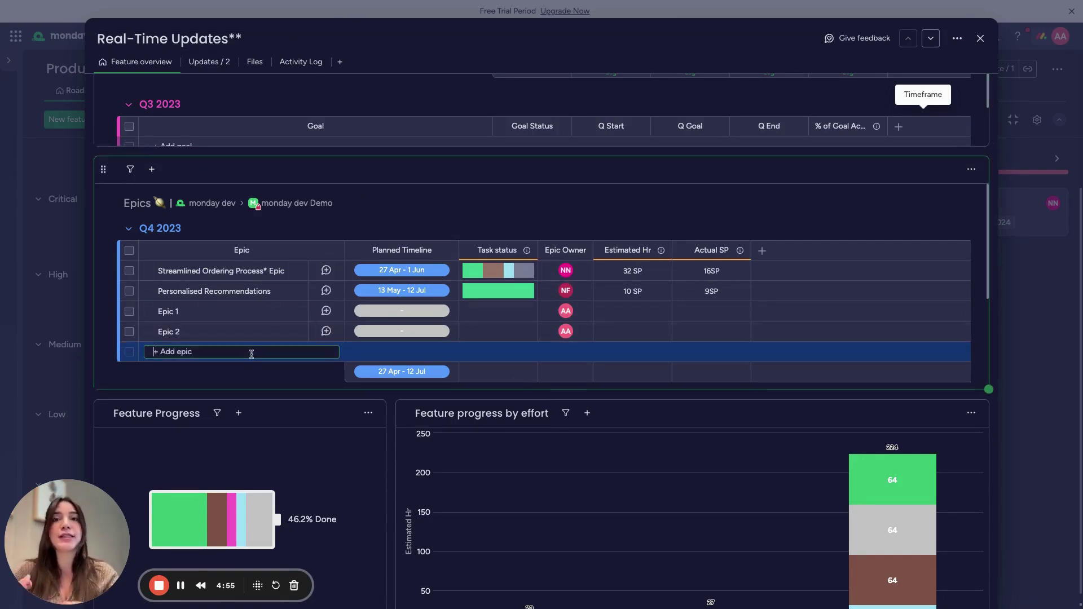
{"action": "type", "text": "Epic 3"}
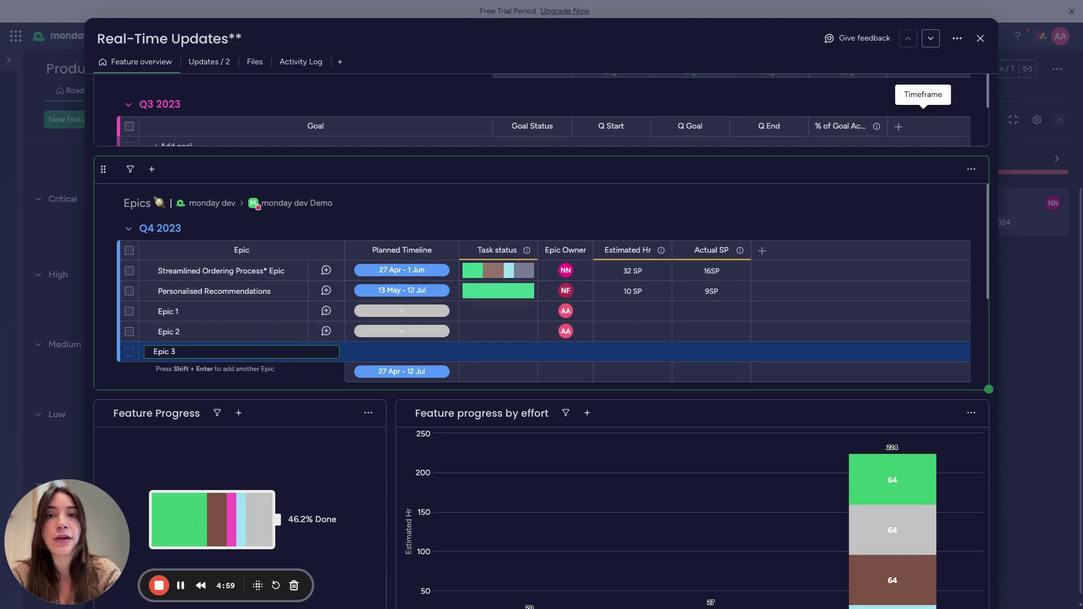
{"action": "key", "text": "Return"}
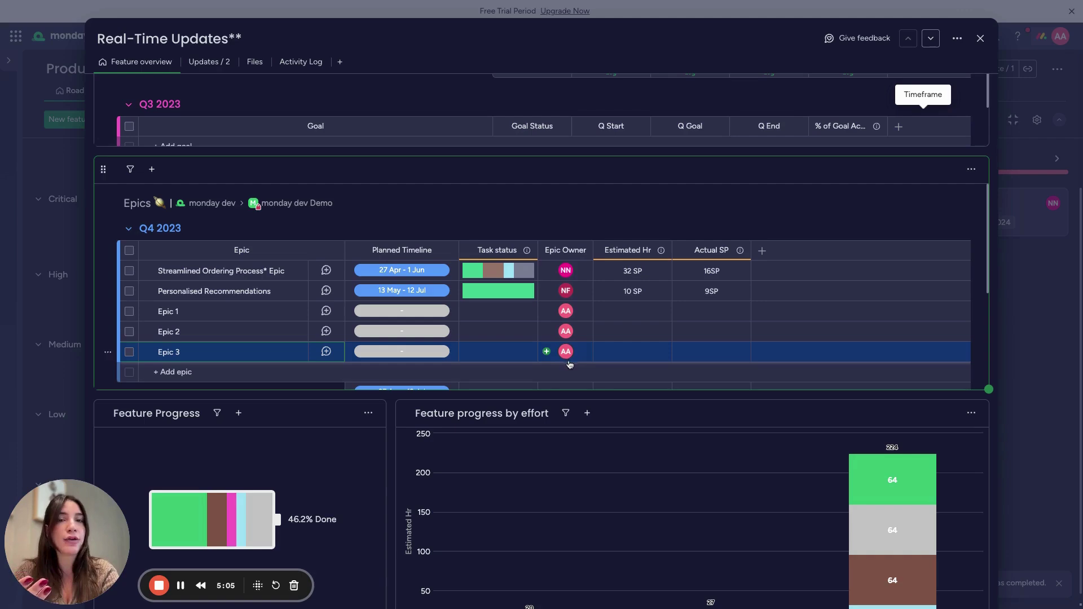
Open the Streamlined Ordering Process* Epic page and examine its Epic Insights charts and effort figures, plus the widgets that can be added
{"action": "mouse_move", "coordinate": [286, 279]}
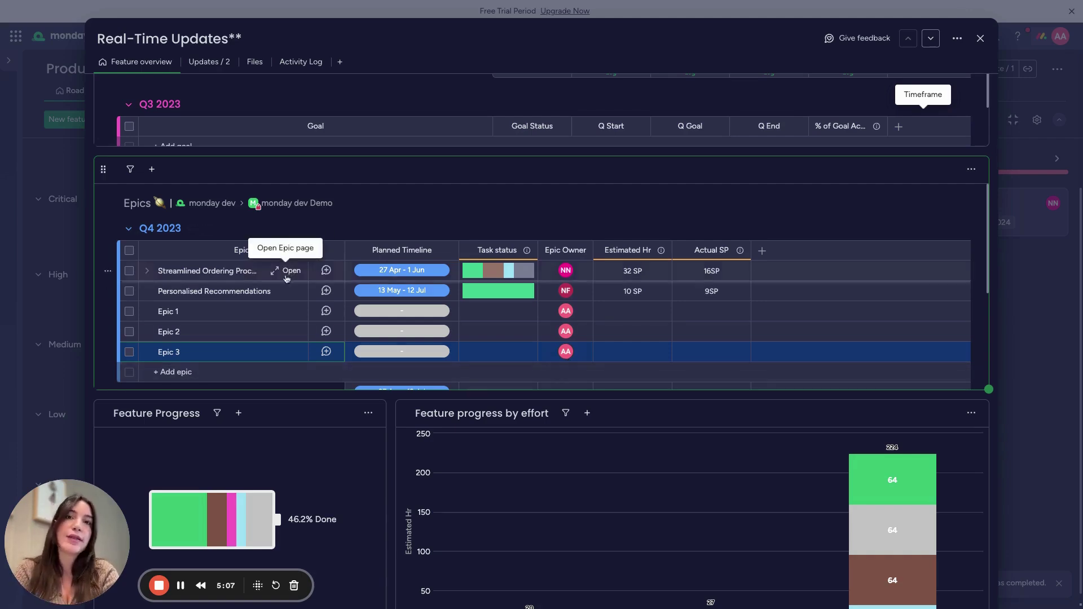
{"action": "left_click", "coordinate": [289, 272]}
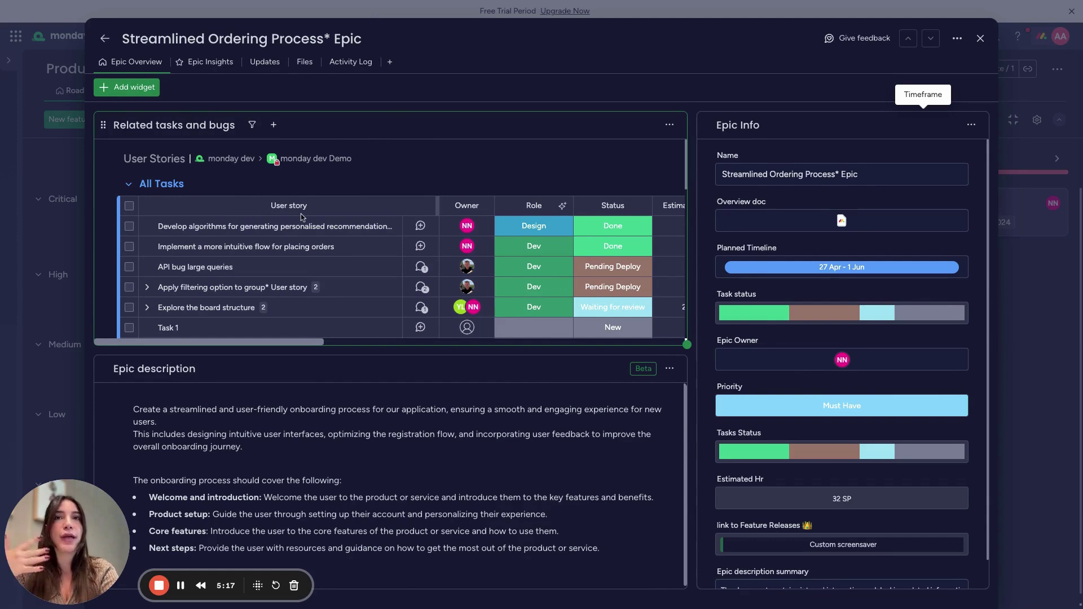
{"action": "left_click", "coordinate": [210, 62]}
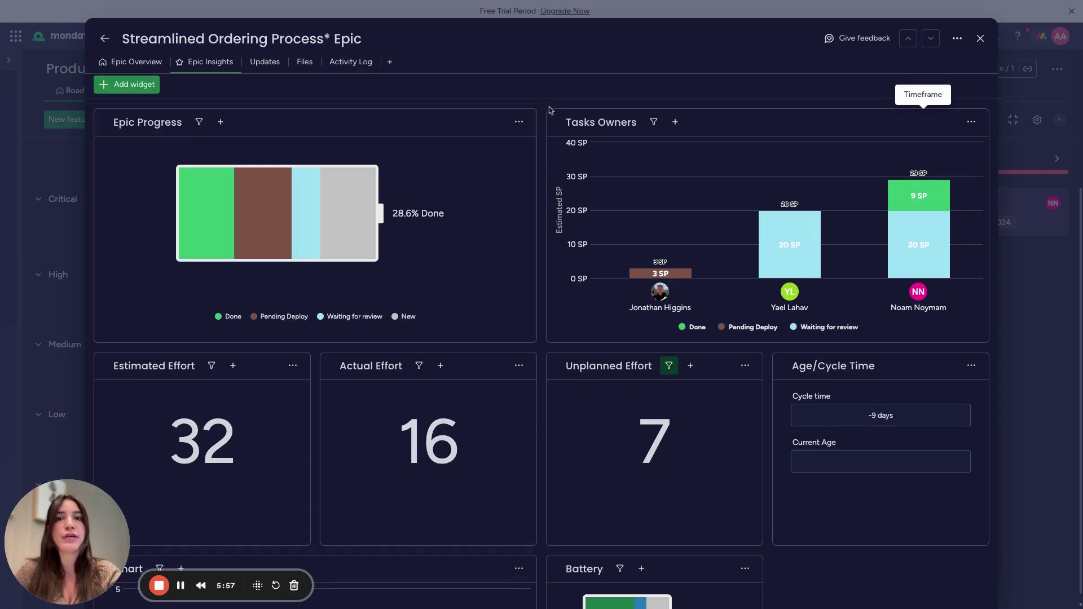
{"action": "scroll", "coordinate": [214, 378], "scroll_direction": "down", "scroll_amount": 2}
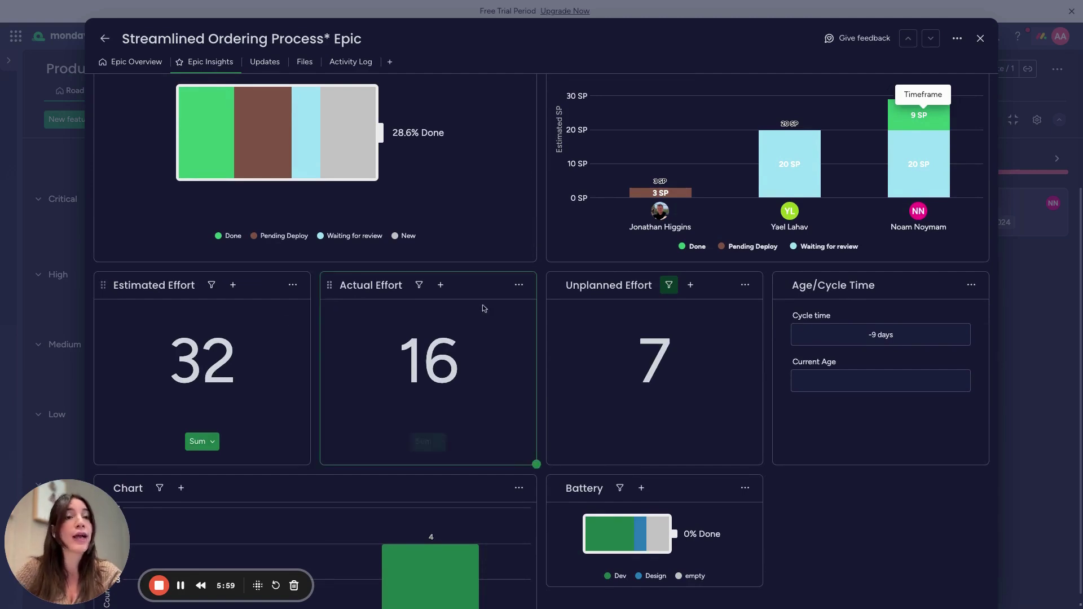
{"action": "scroll", "coordinate": [490, 333], "scroll_direction": "up", "scroll_amount": 1}
{"action": "scroll", "coordinate": [506, 350], "scroll_direction": "up", "scroll_amount": 2}
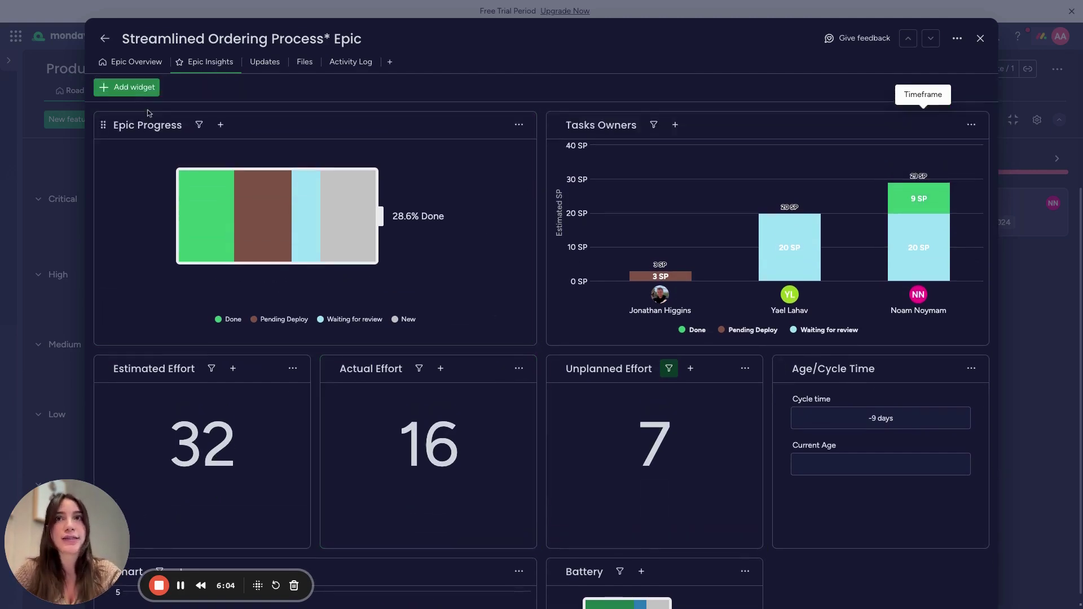
{"action": "left_click", "coordinate": [145, 89]}
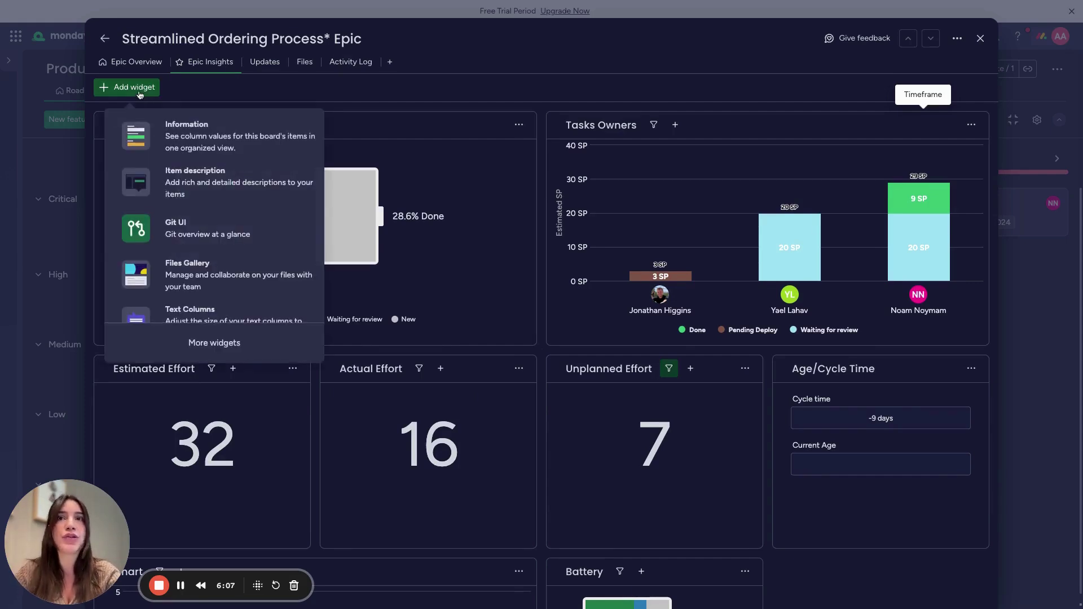
{"action": "left_click", "coordinate": [140, 94]}
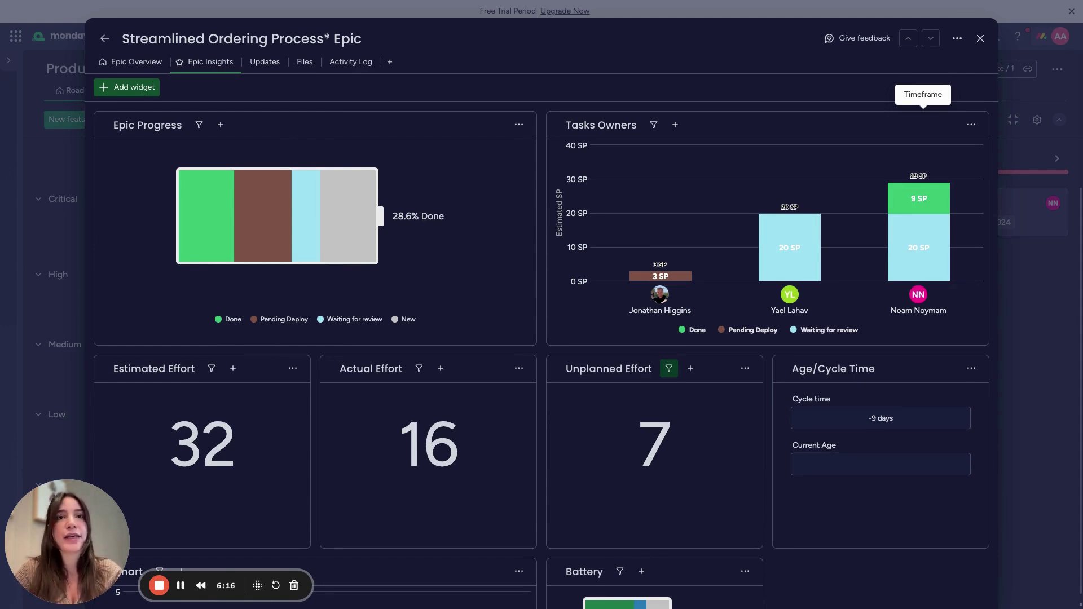
Close the epic page and show the Product Roadmap board in its Hierarchies view
{"action": "left_click", "coordinate": [980, 38]}
{"action": "left_click", "coordinate": [163, 95]}
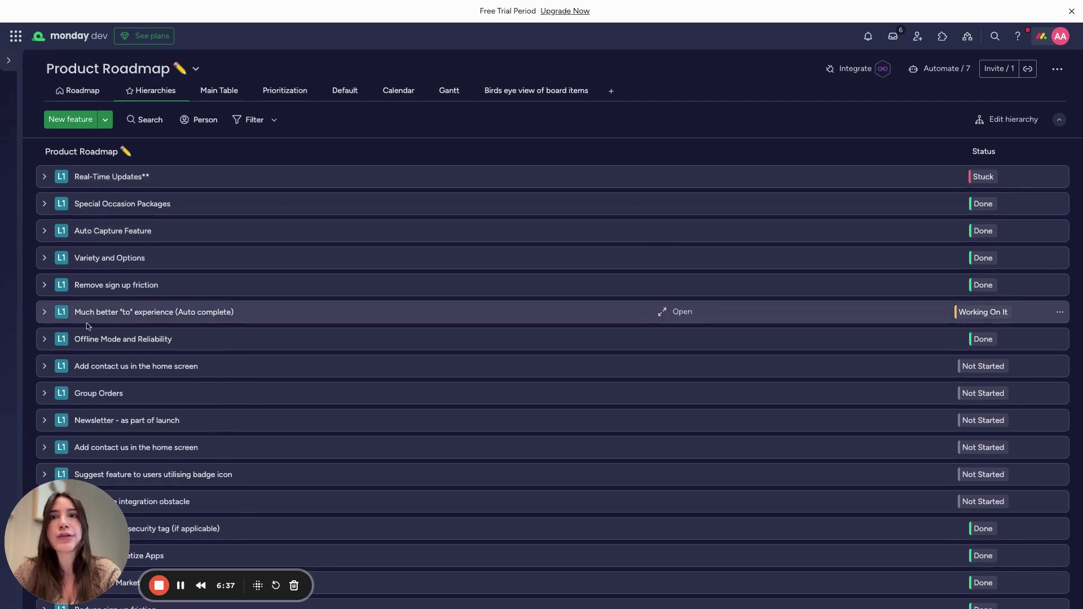
{"action": "scroll", "coordinate": [86, 325], "scroll_direction": "down", "scroll_amount": 1}
{"action": "scroll", "coordinate": [86, 325], "scroll_direction": "down", "scroll_amount": 3}
{"action": "scroll", "coordinate": [86, 283], "scroll_direction": "up", "scroll_amount": 3}
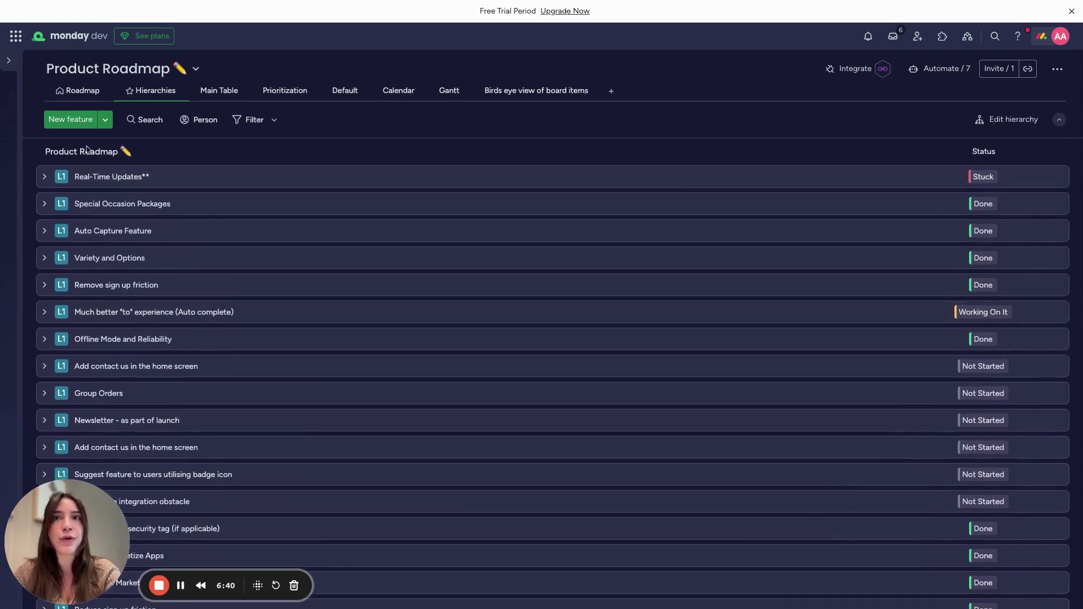
Expand Real-Time Updates** and its Real-Time Order Tracking epic to inspect the linked user stories and bugs, and collapse the feature again
{"action": "left_click", "coordinate": [45, 180]}
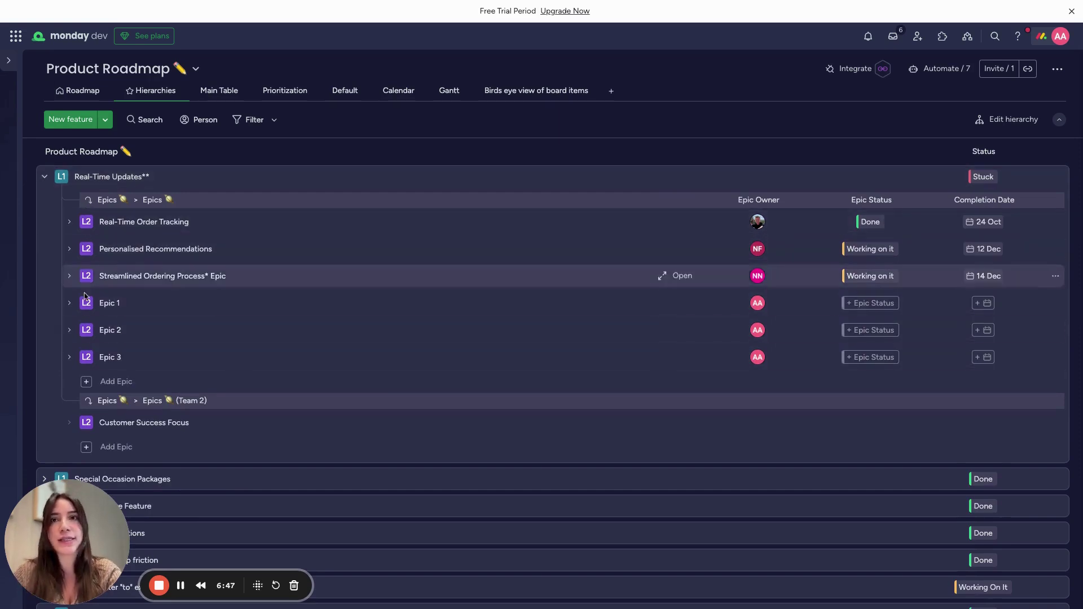
{"action": "left_click", "coordinate": [69, 223]}
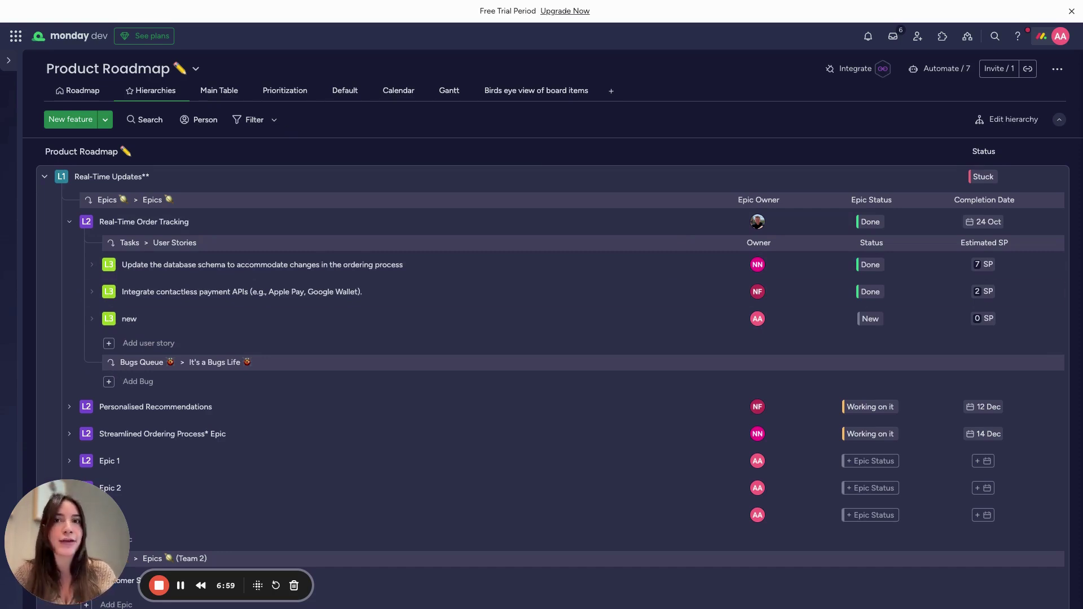
{"action": "left_click", "coordinate": [44, 177]}
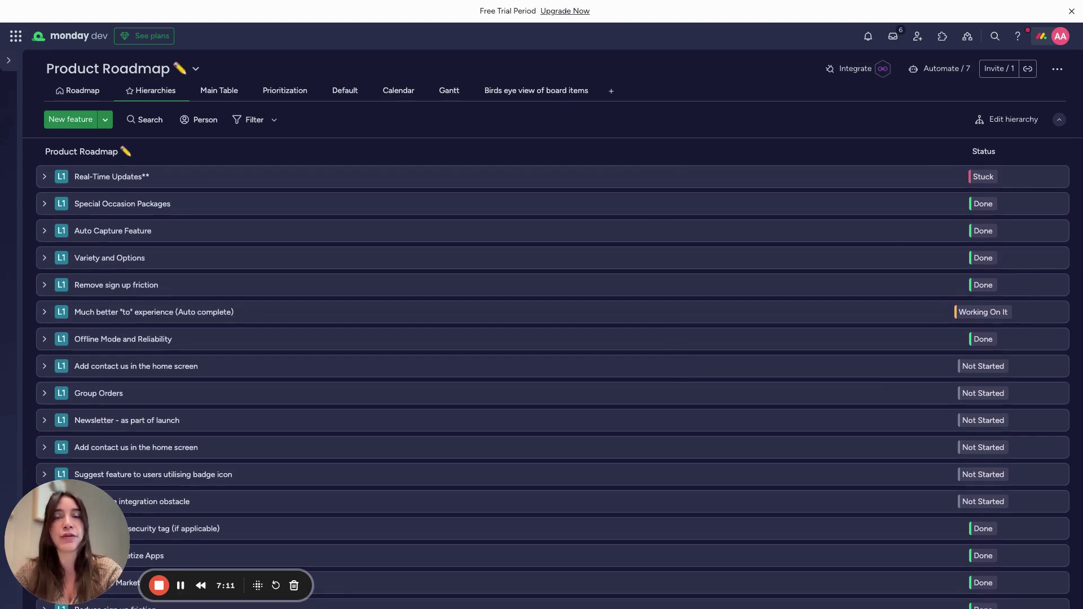
Open the User Stories board of the Mobile domain team (Scrum) under R&D Teams, and hide the workspace navigation
{"action": "left_click", "coordinate": [8, 61]}
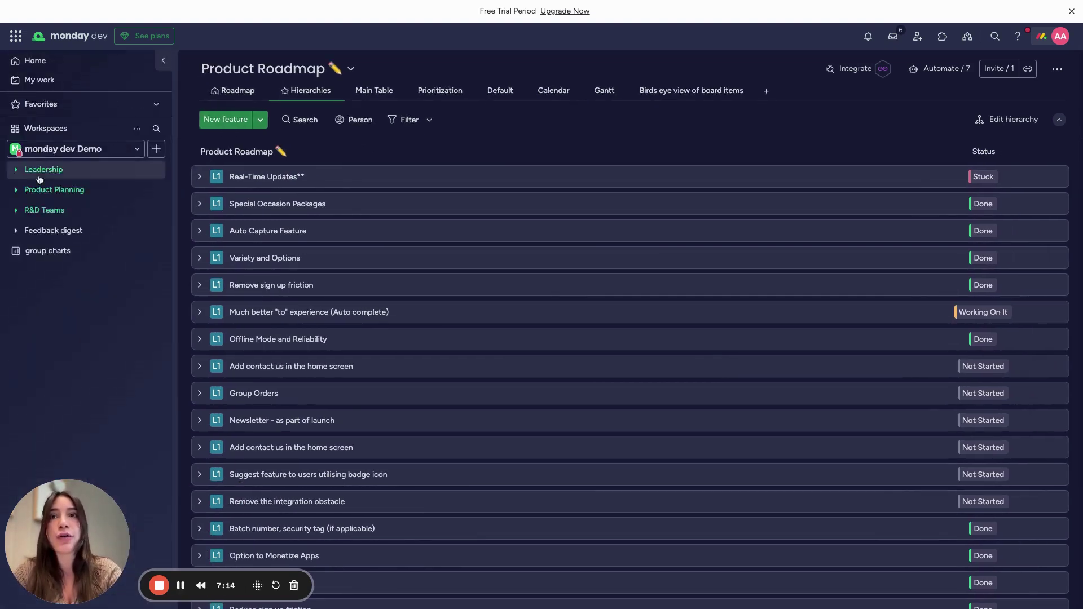
{"action": "left_click", "coordinate": [40, 210]}
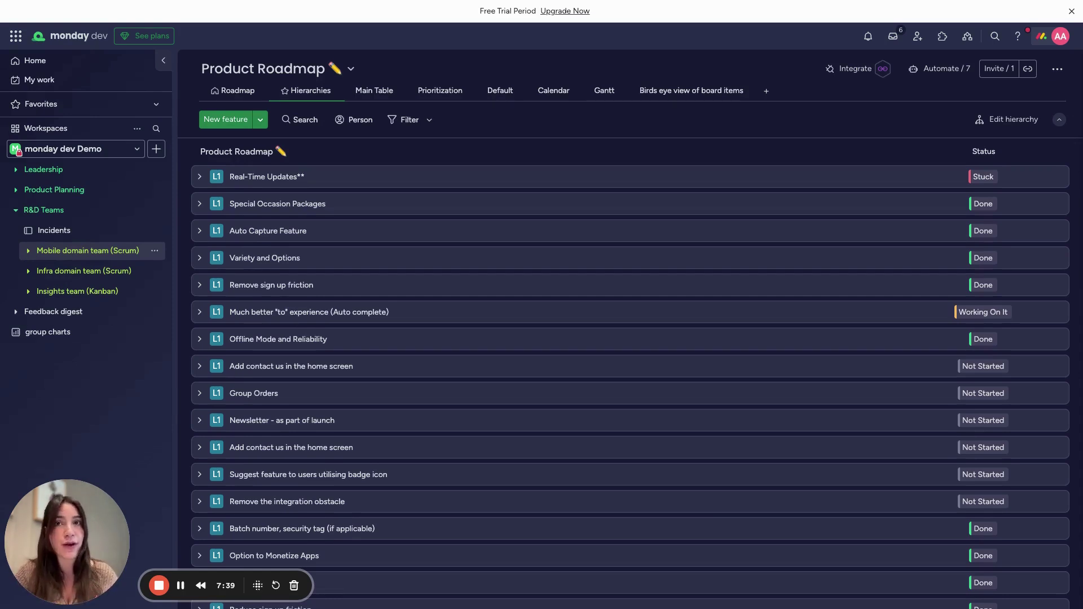
{"action": "left_click", "coordinate": [87, 251]}
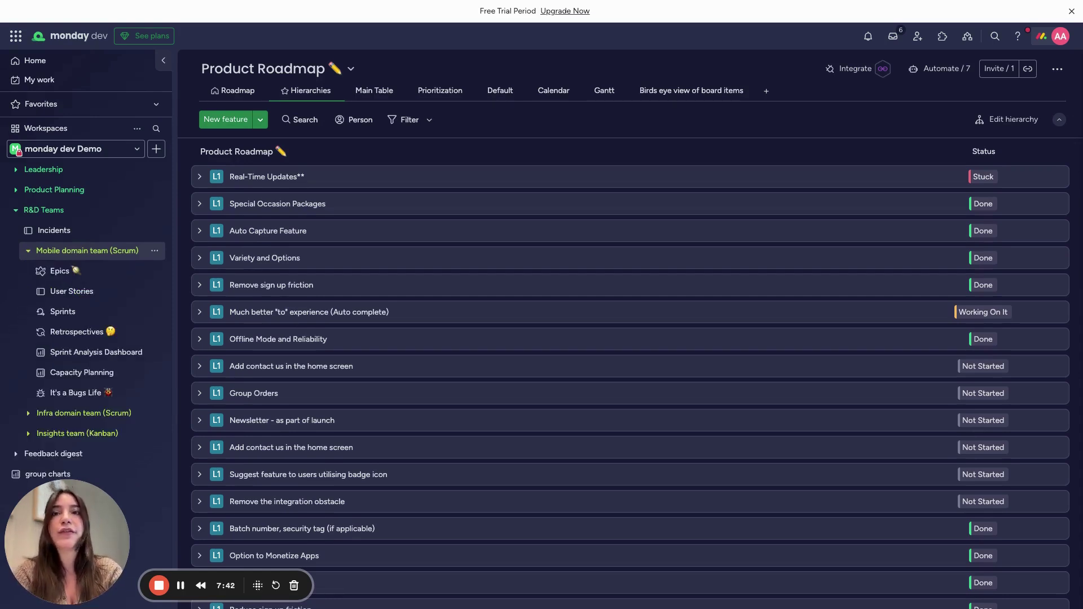
{"action": "left_click", "coordinate": [68, 292]}
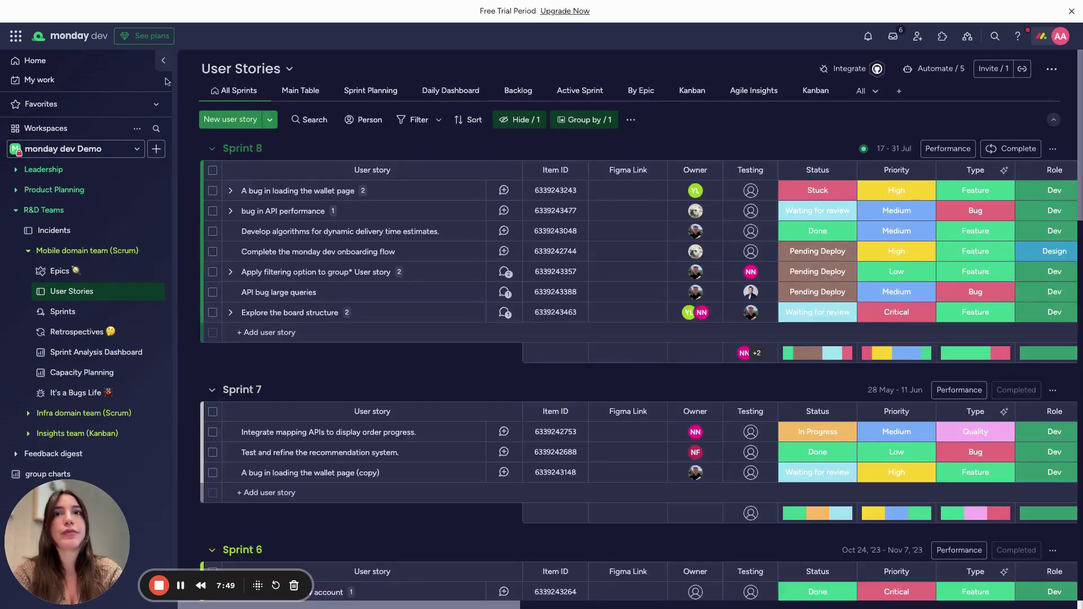
{"action": "left_click", "coordinate": [163, 65]}
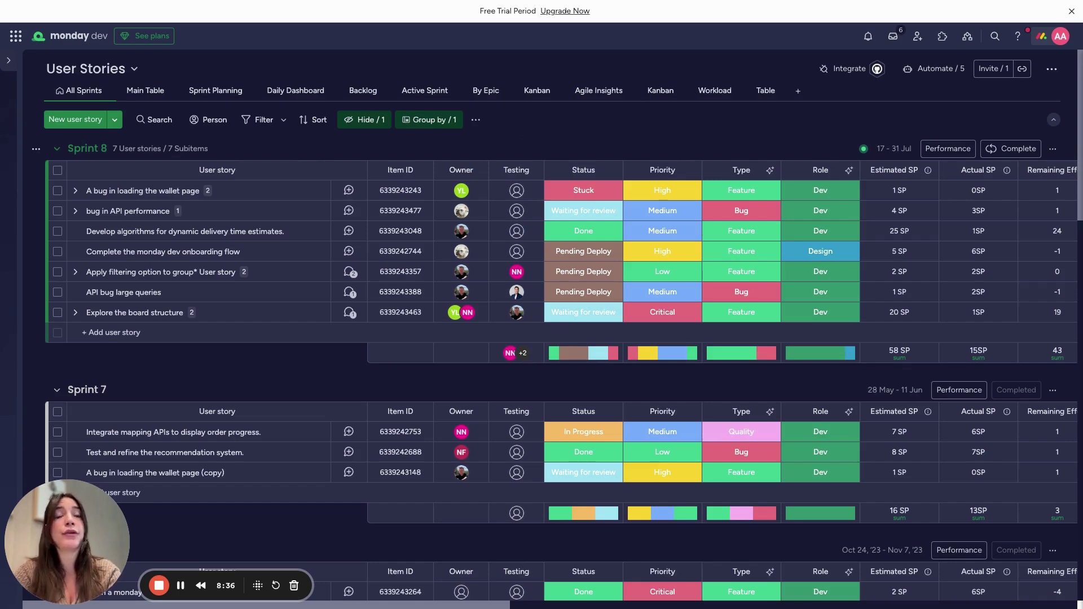
Add a Link column directly after the Item ID column on the User Stories board
{"action": "left_click", "coordinate": [422, 170]}
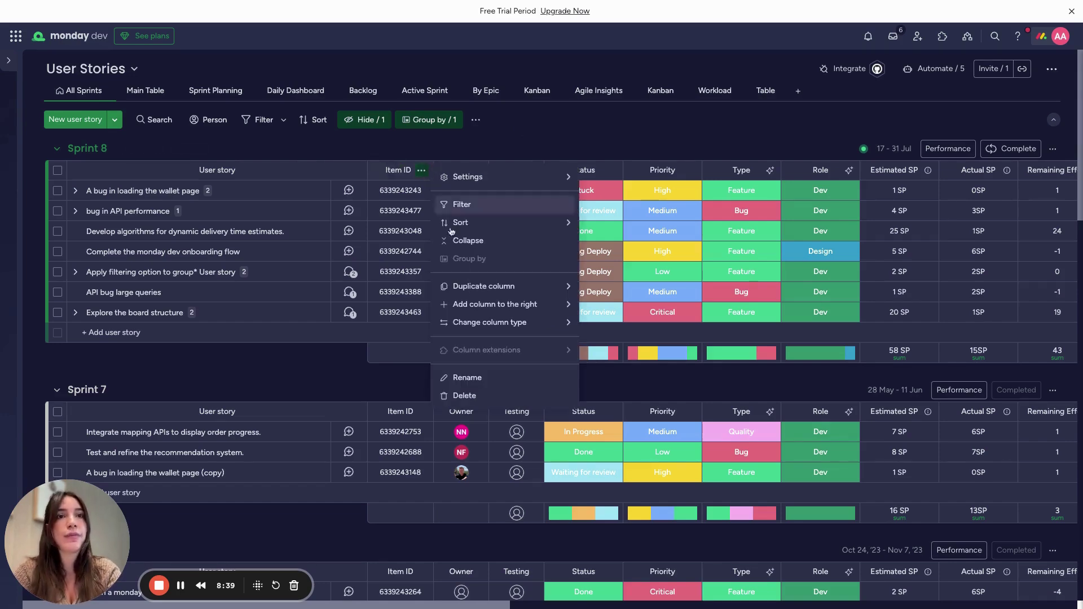
{"action": "mouse_move", "coordinate": [495, 304]}
{"action": "left_click", "coordinate": [609, 498]}
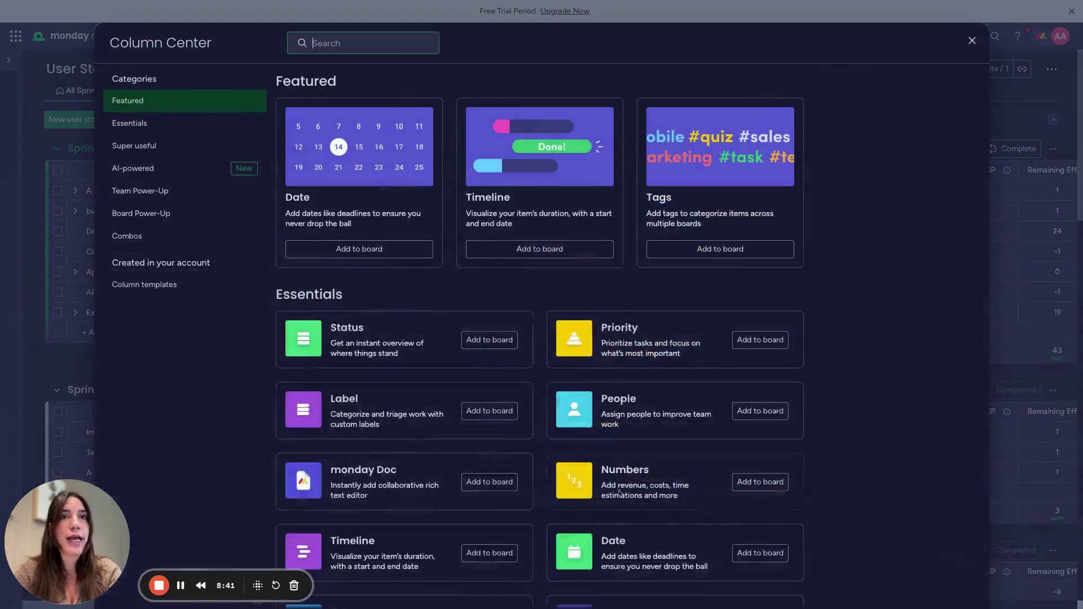
{"action": "type", "text": "link"}
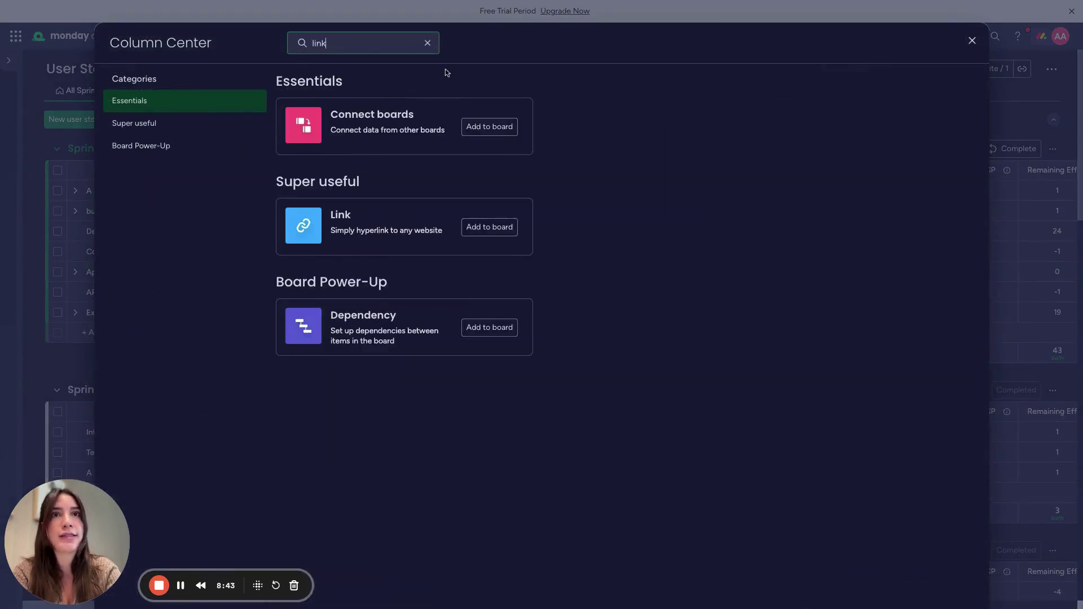
{"action": "left_click", "coordinate": [486, 232]}
Rename the new link column as Figma Link
{"action": "left_click", "coordinate": [441, 171]}
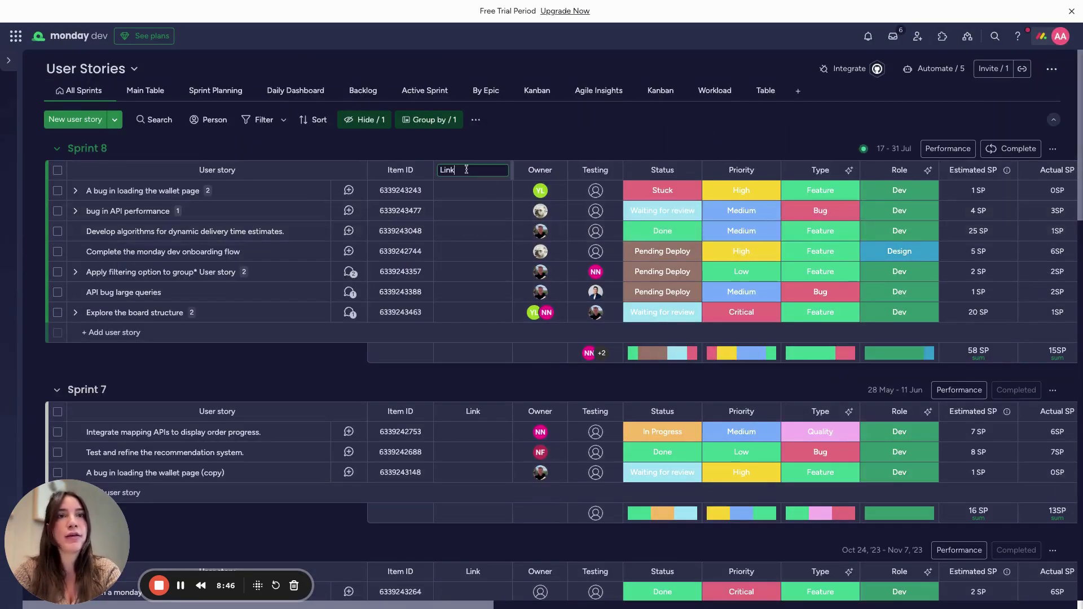
{"action": "type", "text": "Figma"}
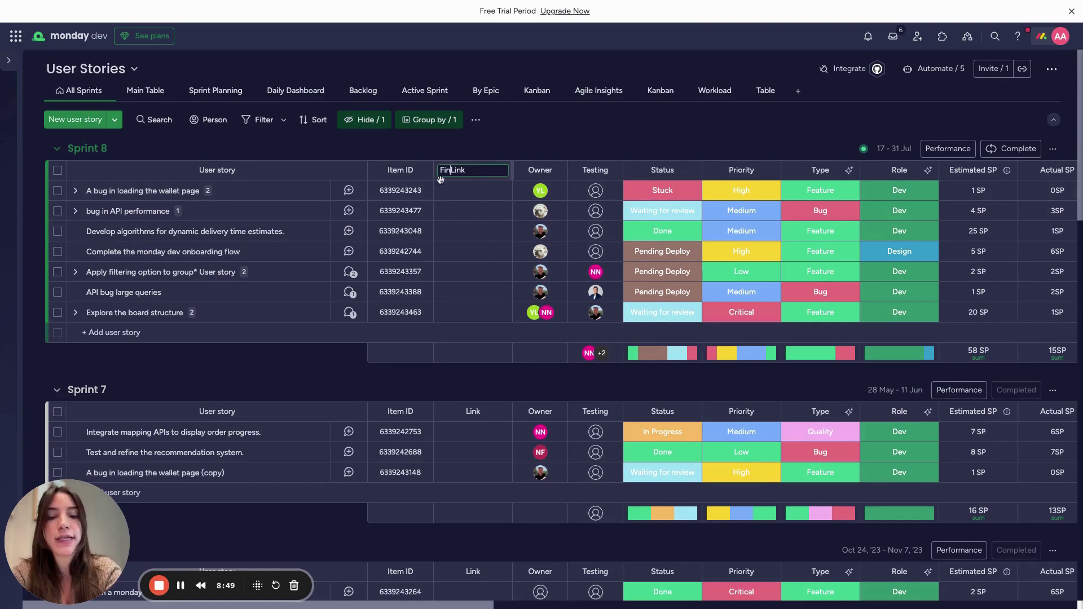
{"action": "key", "text": "Return"}
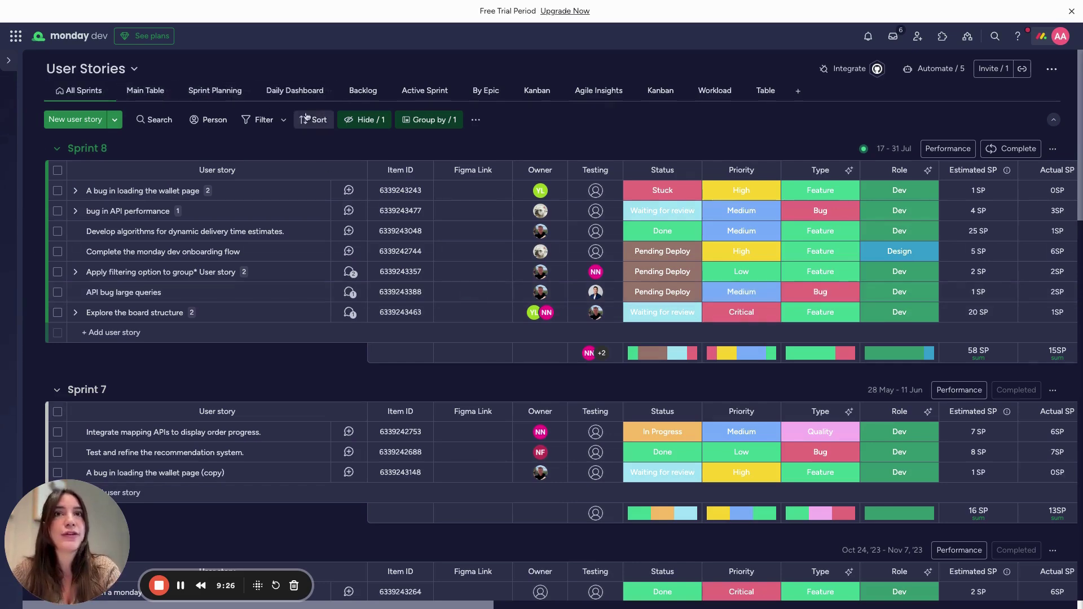
Show the user stories as a Kanban and move the Apply filtering option to group* card from Waiting for review to Pending Deploy
{"action": "left_click", "coordinate": [537, 91]}
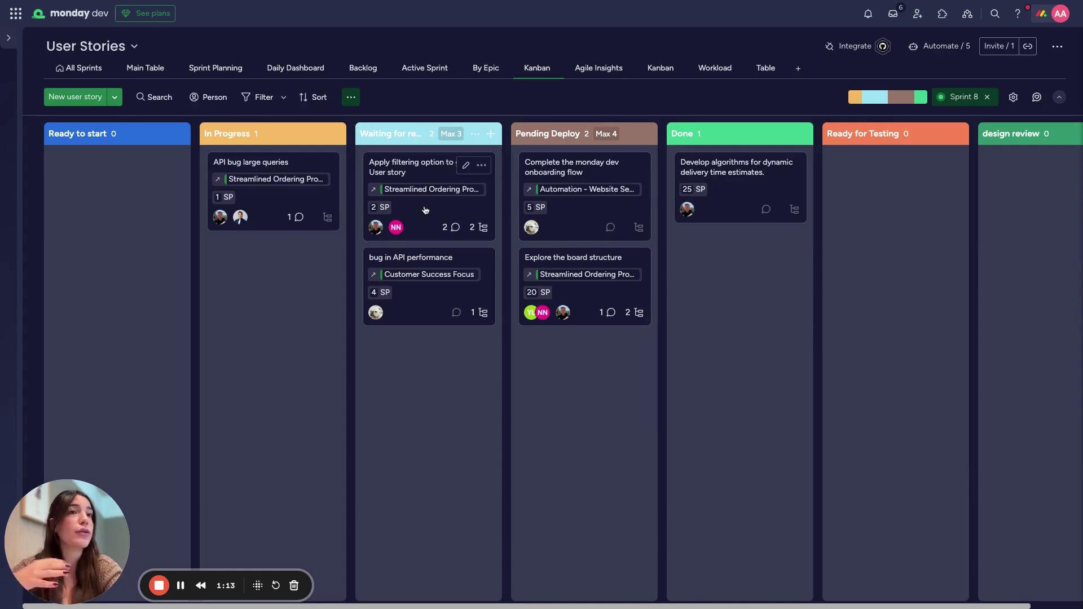
{"action": "left_click_drag", "start_coordinate": [425, 210], "coordinate": [578, 392]}
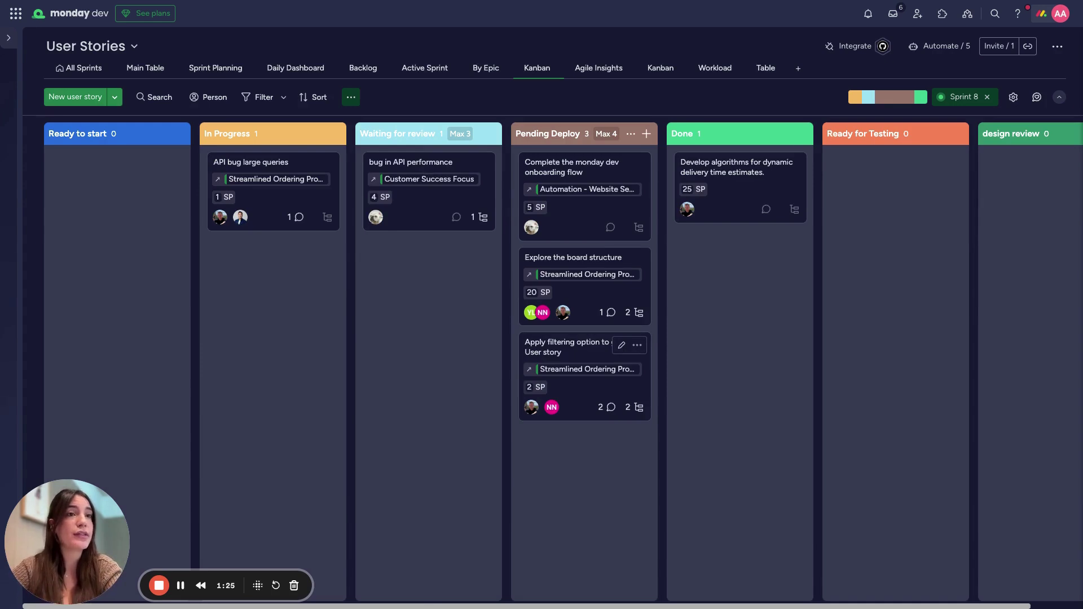
{"action": "mouse_move", "coordinate": [570, 361]}
{"action": "left_mouse_down"}
{"action": "mouse_move", "coordinate": [639, 348]}
{"action": "mouse_move", "coordinate": [730, 250]}
{"action": "mouse_move", "coordinate": [569, 361]}
{"action": "left_mouse_up"}
{"action": "left_click", "coordinate": [570, 355]}
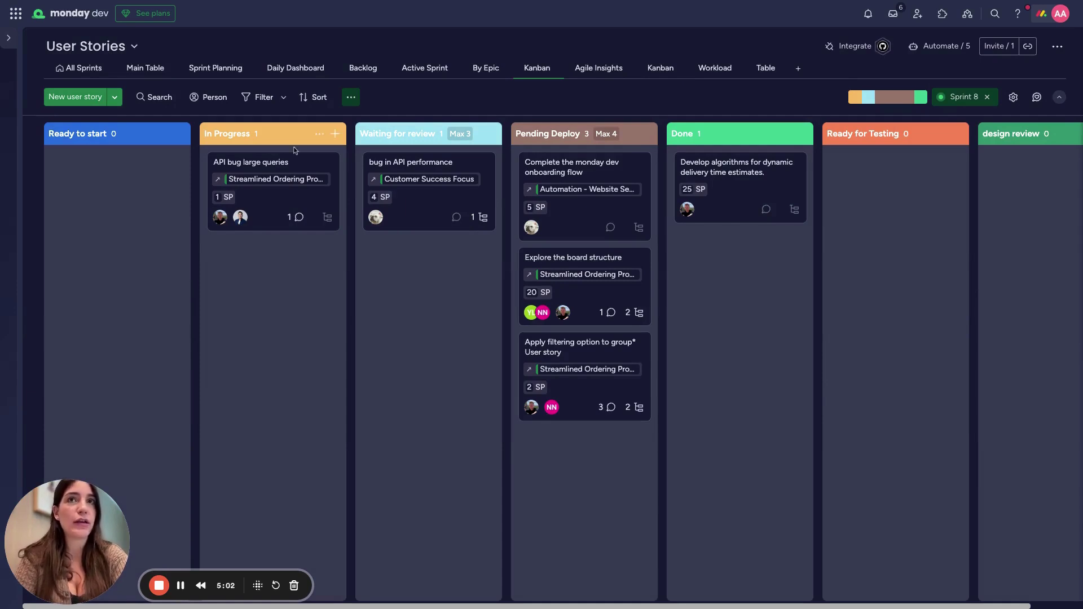
Filter the Kanban by person, first for one team member and then for NN
{"action": "left_click", "coordinate": [209, 97]}
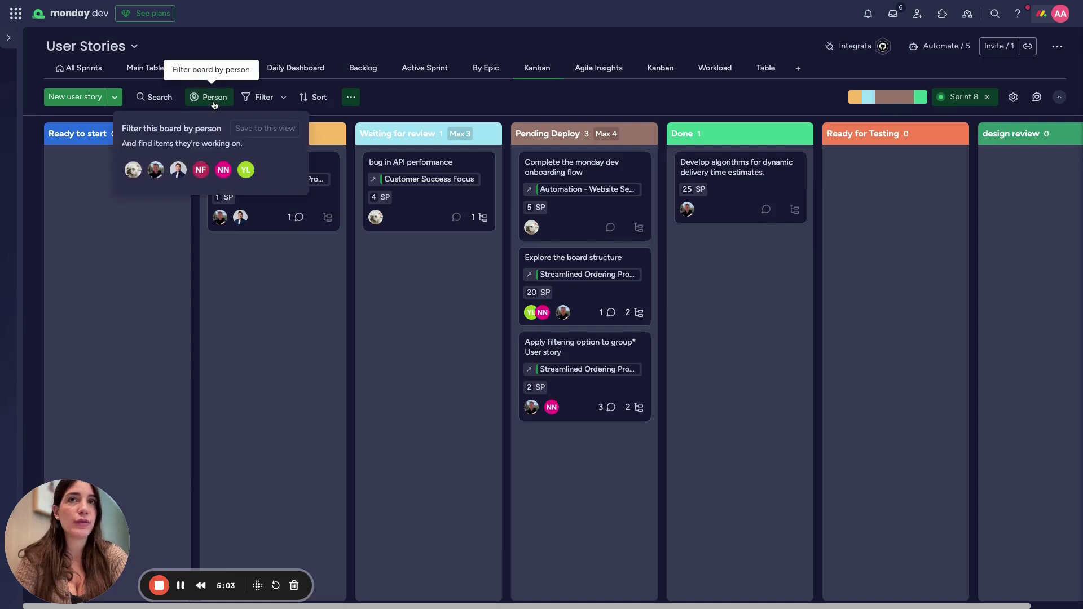
{"action": "left_click", "coordinate": [178, 176]}
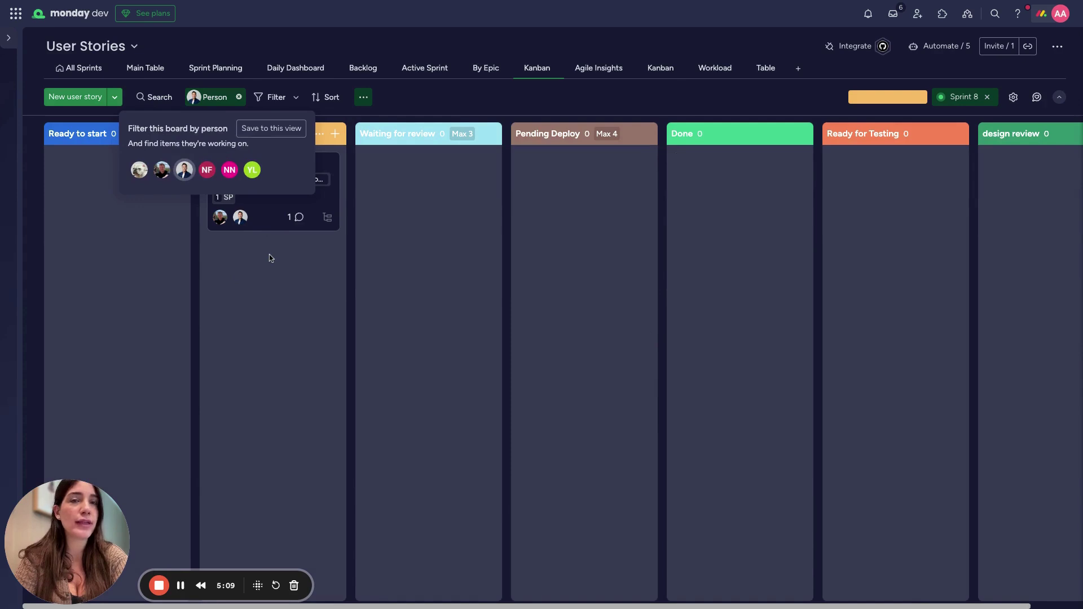
{"action": "left_click", "coordinate": [229, 170]}
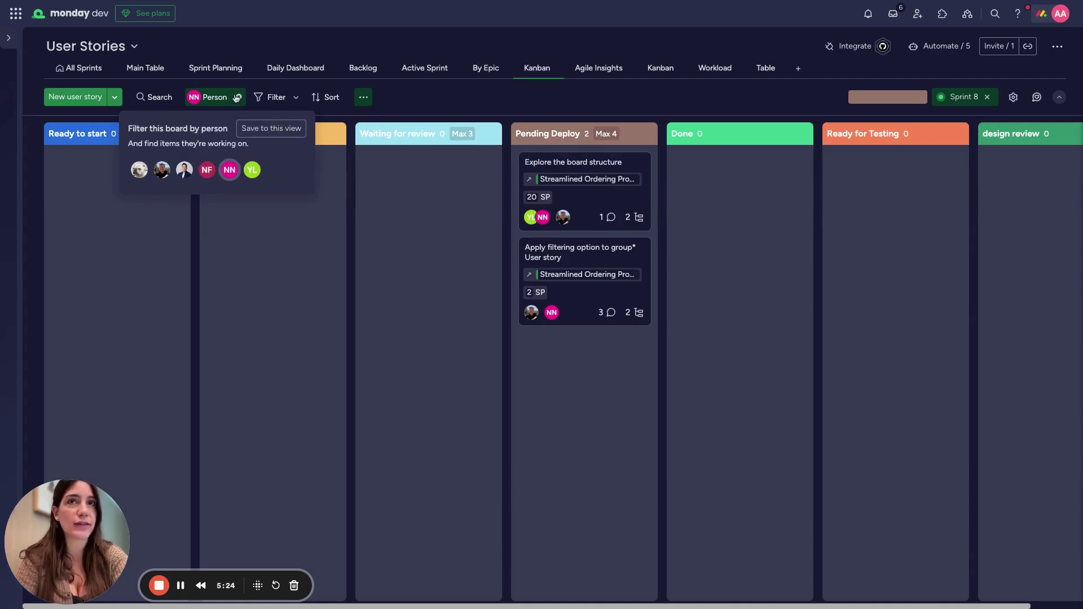
Open the Apply filtering option to group* user story and post an update that mentions a colleague
{"action": "left_click", "coordinate": [579, 314]}
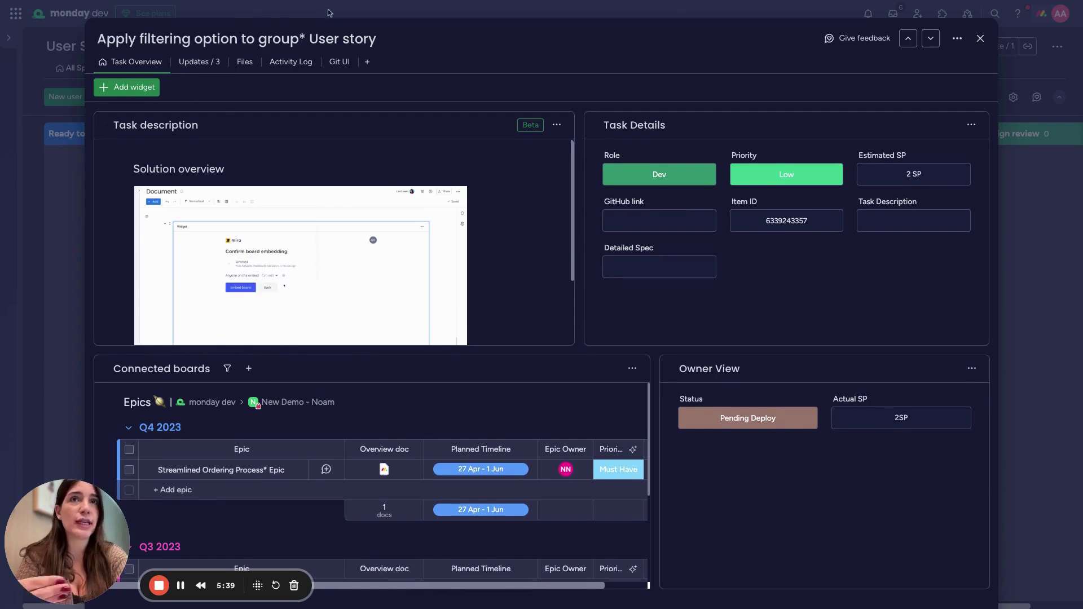
{"action": "left_click", "coordinate": [197, 70]}
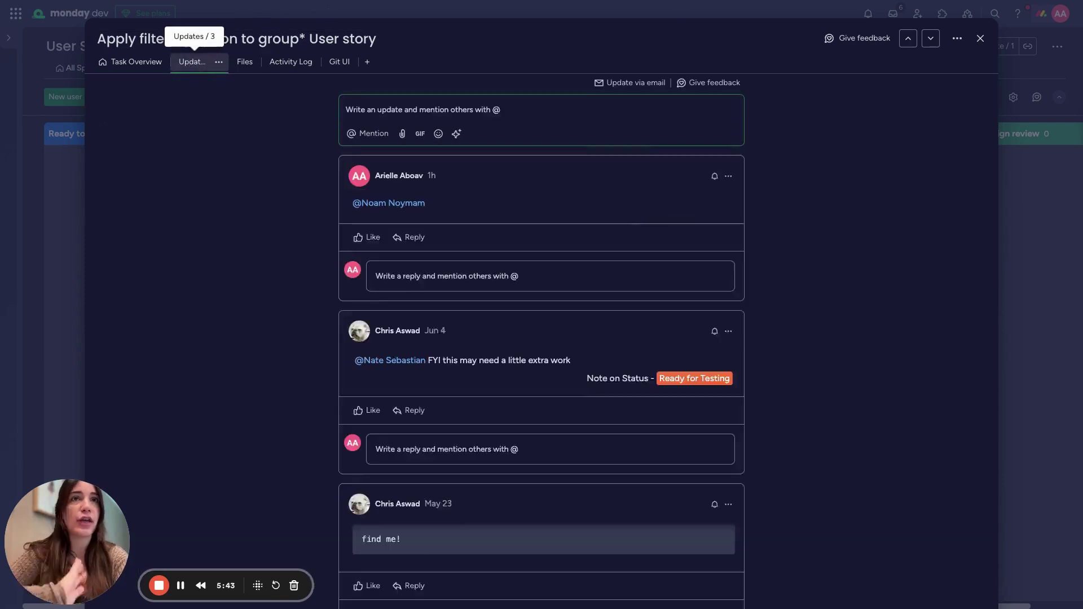
{"action": "left_click", "coordinate": [395, 103]}
{"action": "type", "text": "@"}
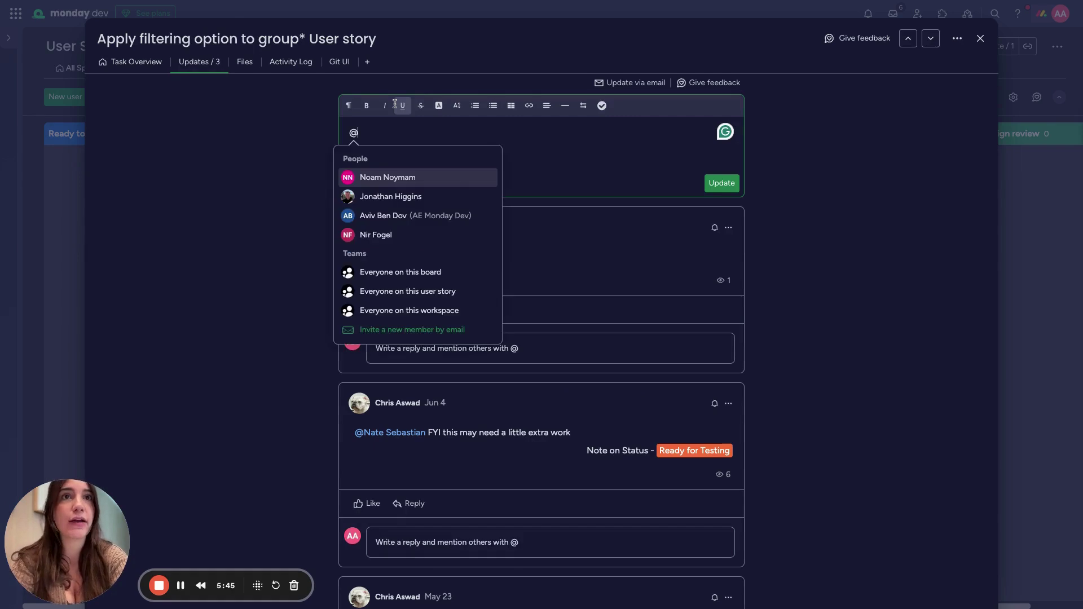
{"action": "left_click", "coordinate": [406, 215]}
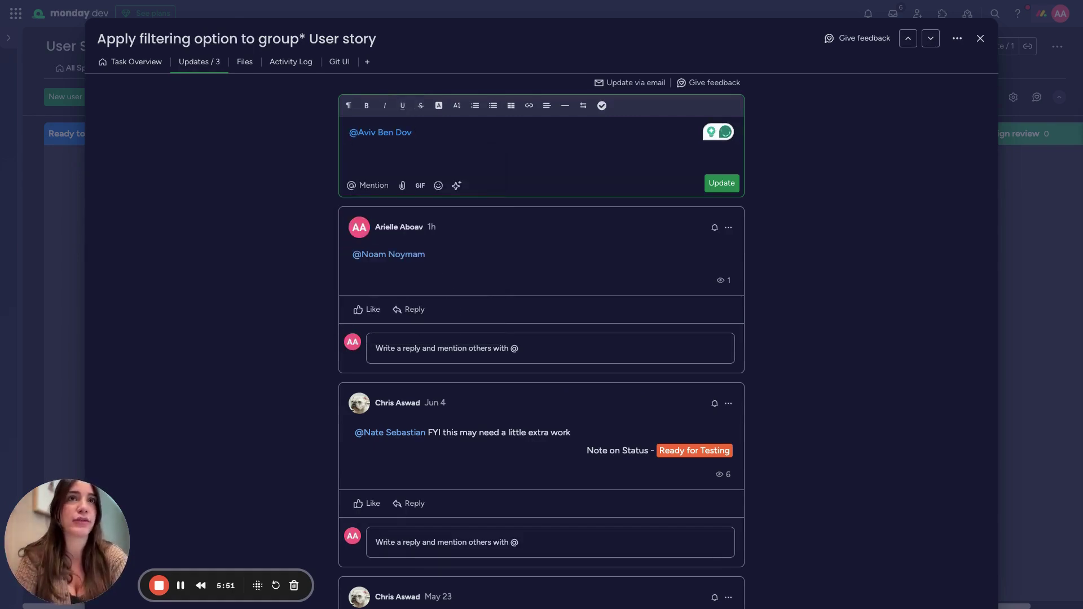
{"action": "left_click", "coordinate": [722, 184]}
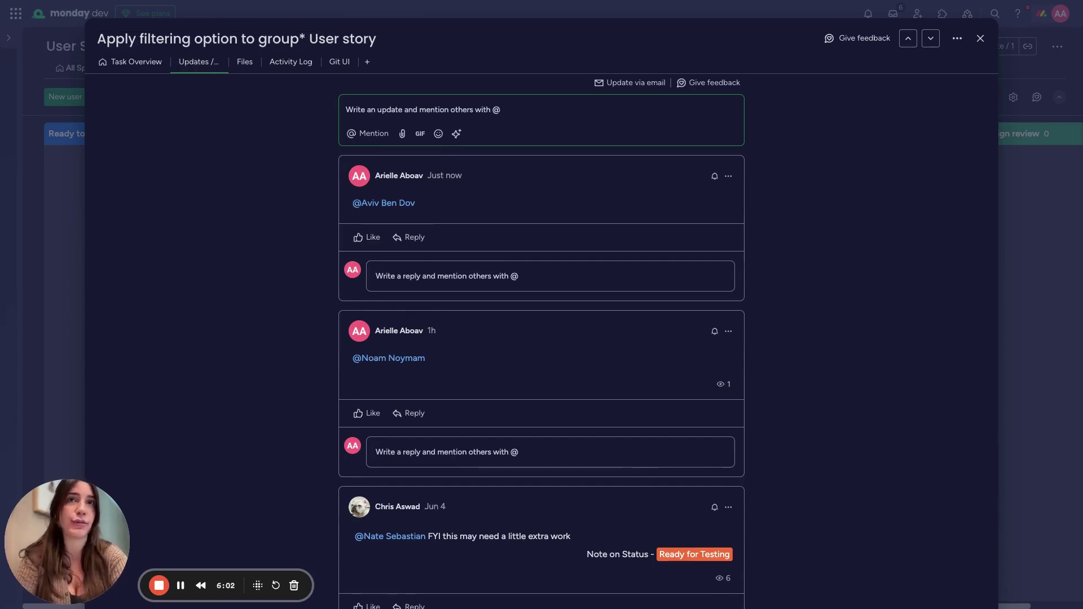
Examine the user story's linked Git data: commits, branches, pull requests and issues
{"action": "left_click", "coordinate": [340, 63]}
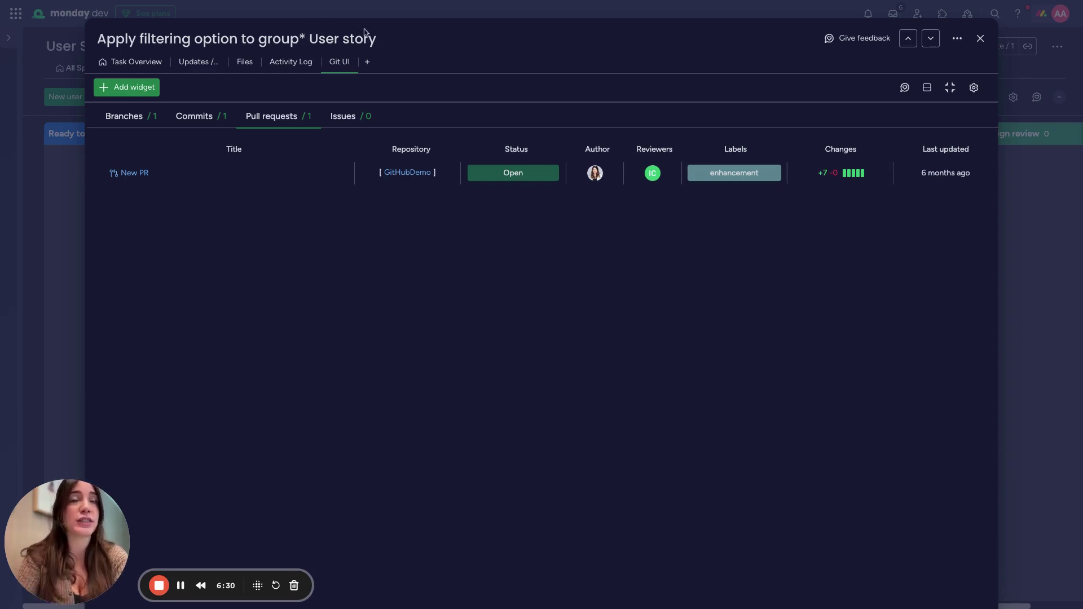
{"action": "left_click", "coordinate": [199, 117]}
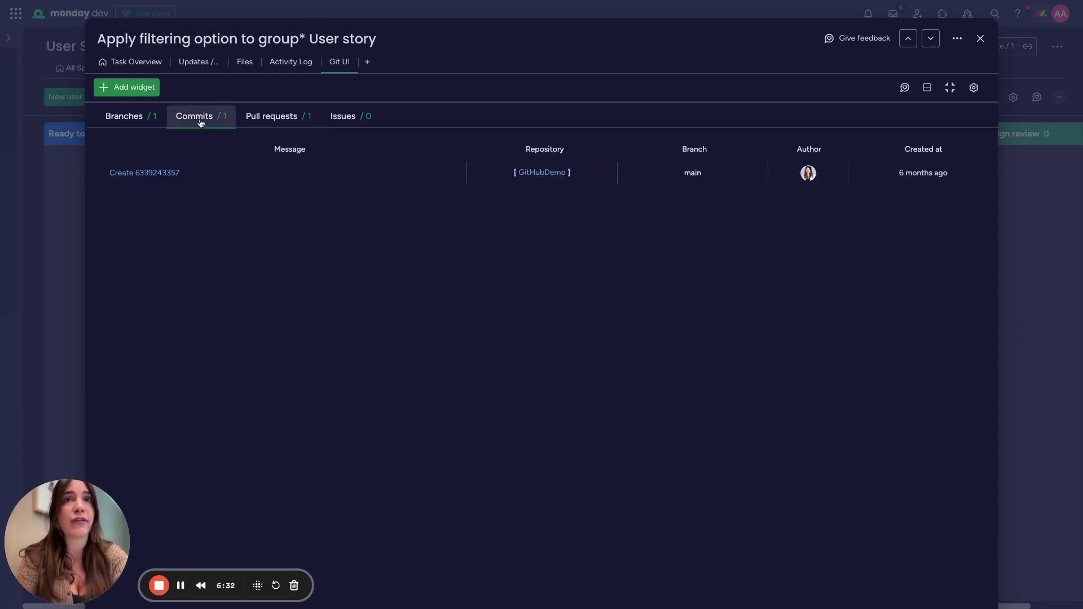
{"action": "left_click", "coordinate": [144, 120]}
{"action": "left_click", "coordinate": [290, 115]}
{"action": "left_click", "coordinate": [357, 117]}
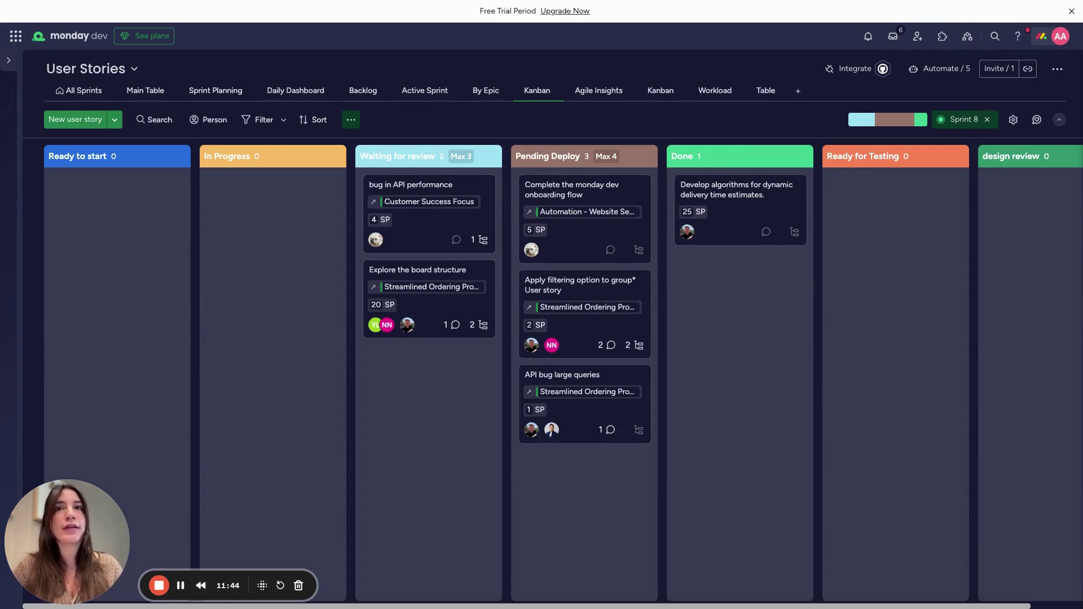
Return to the All Sprints view and open the performance dashboard of Sprint 8
{"action": "left_click", "coordinate": [79, 90]}
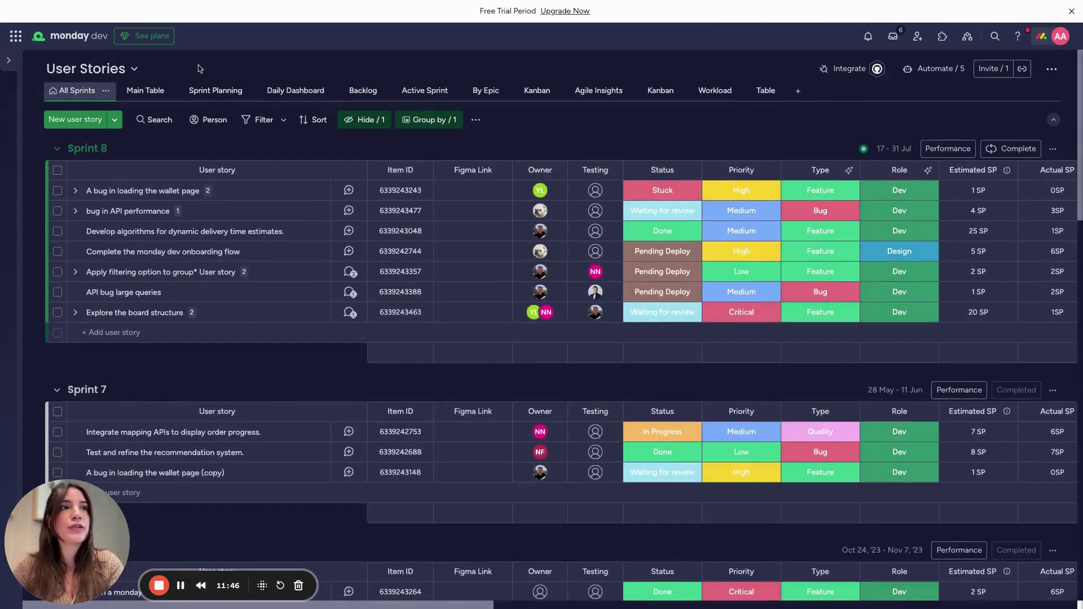
{"action": "mouse_move", "coordinate": [866, 154]}
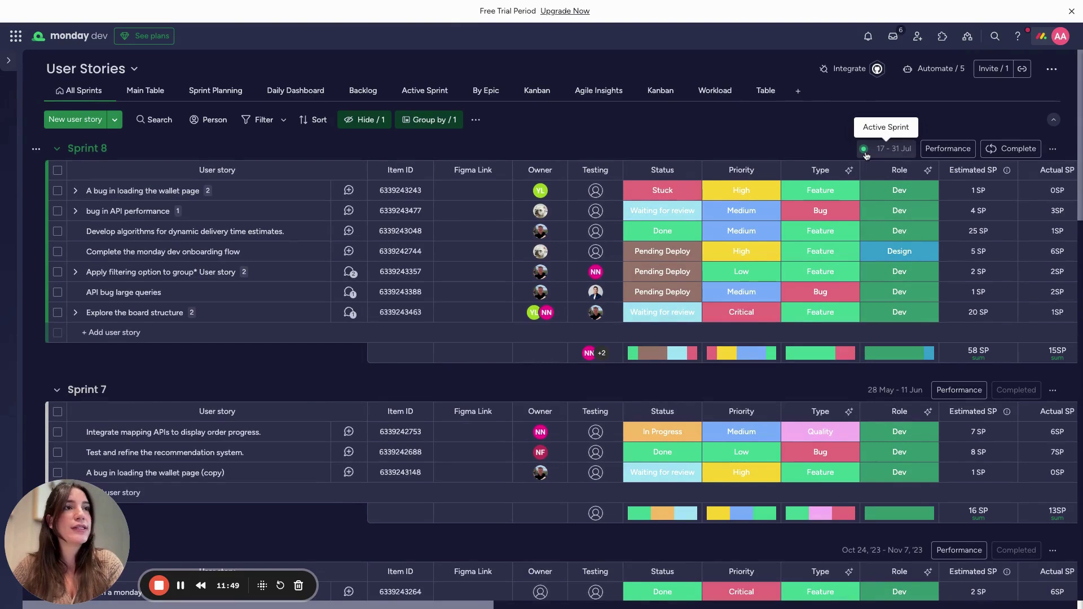
{"action": "left_click", "coordinate": [948, 148]}
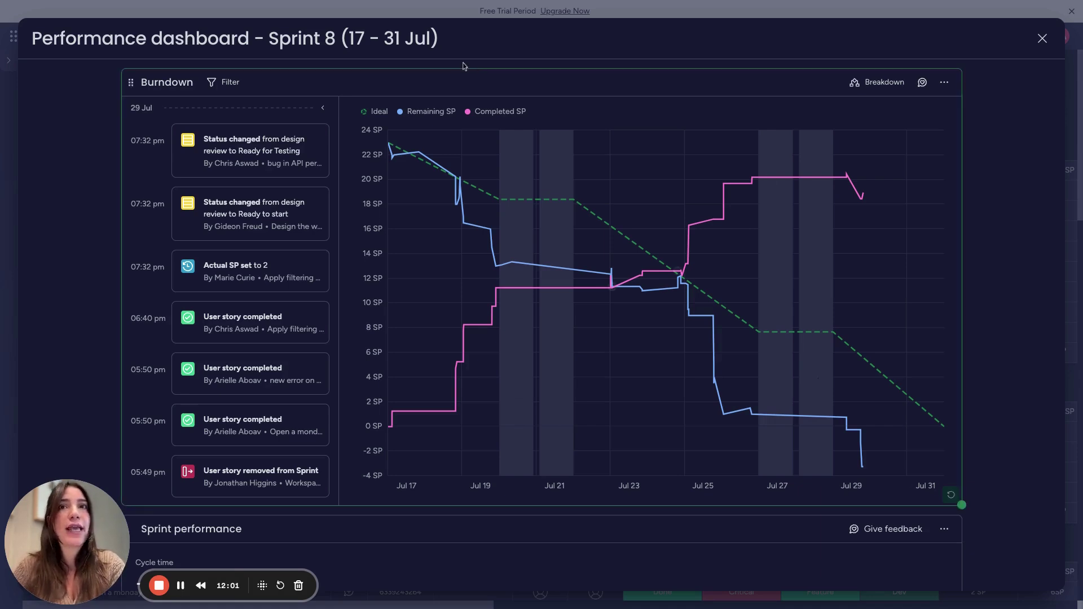
Look through the burndown's filter options and inspect the sprint events behind two points on its Remaining SP line
{"action": "left_click", "coordinate": [226, 82]}
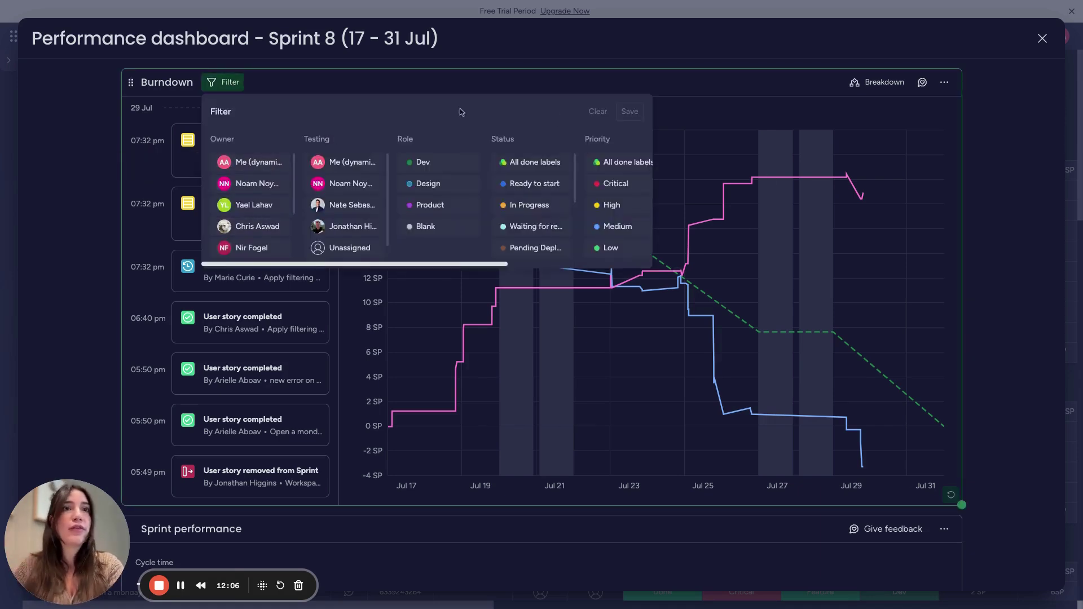
{"action": "left_click", "coordinate": [677, 112]}
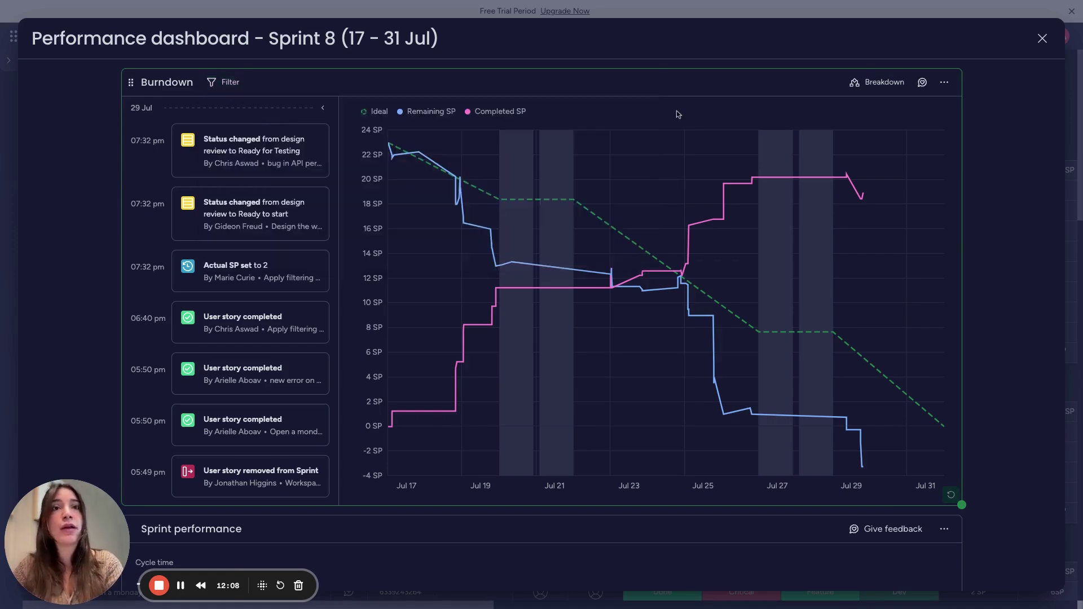
{"action": "left_click", "coordinate": [496, 272]}
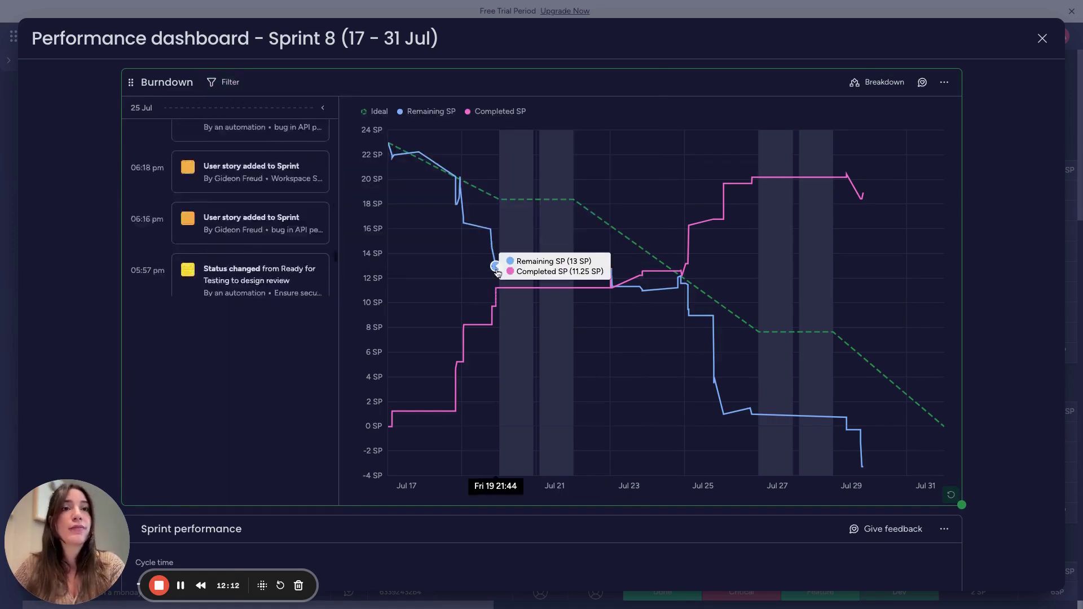
{"action": "left_click", "coordinate": [642, 291]}
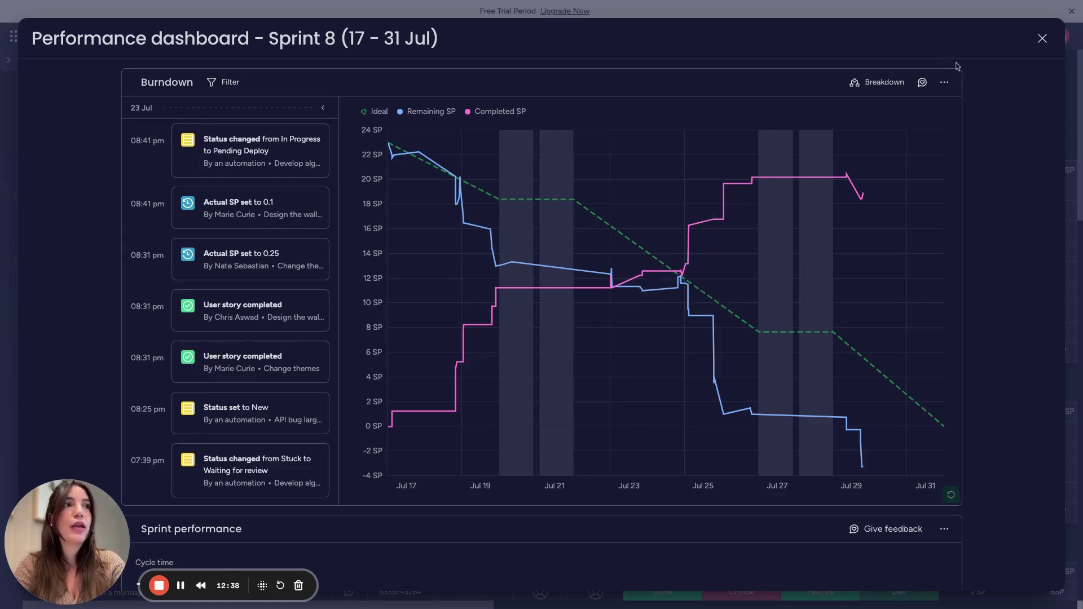
Examine the Sprint performance cycle time and its Time to code review phase in the performance dashboard
{"action": "scroll", "coordinate": [991, 129], "scroll_direction": "down", "scroll_amount": 7}
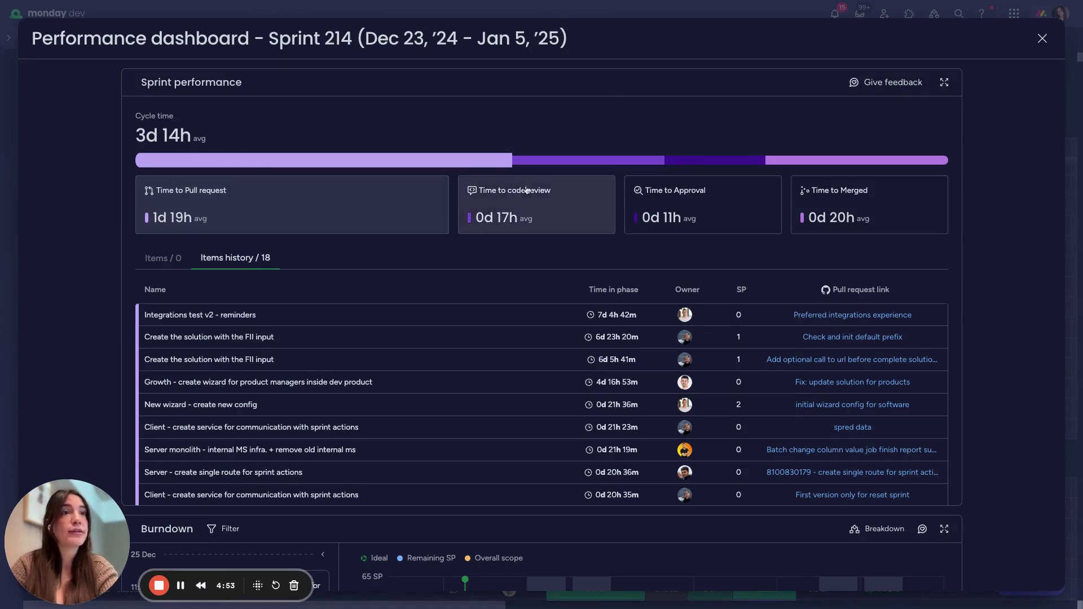
{"action": "mouse_move", "coordinate": [540, 200]}
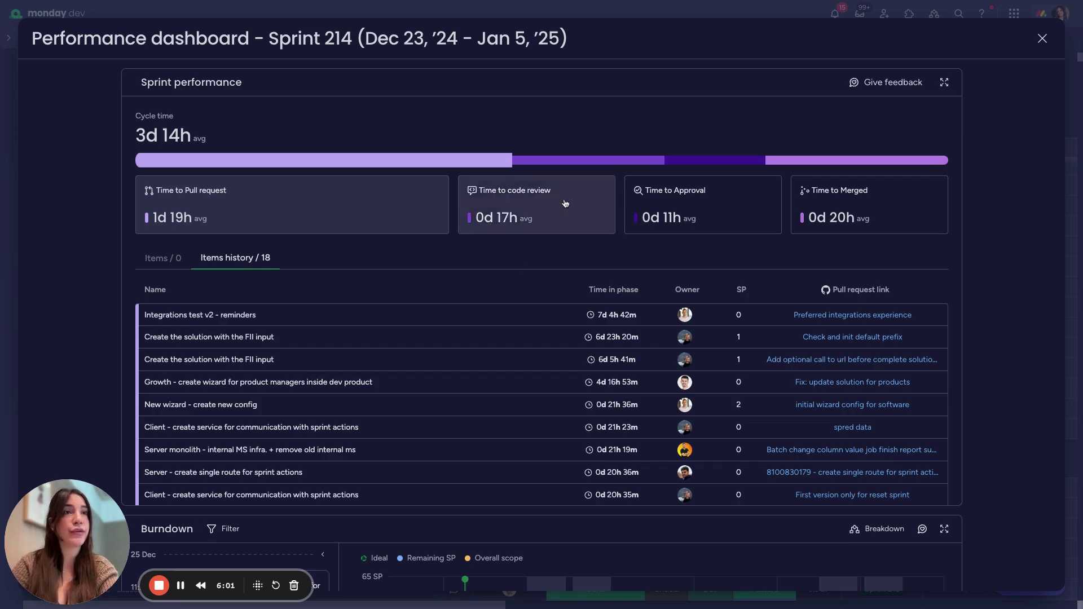
{"action": "left_click", "coordinate": [565, 204]}
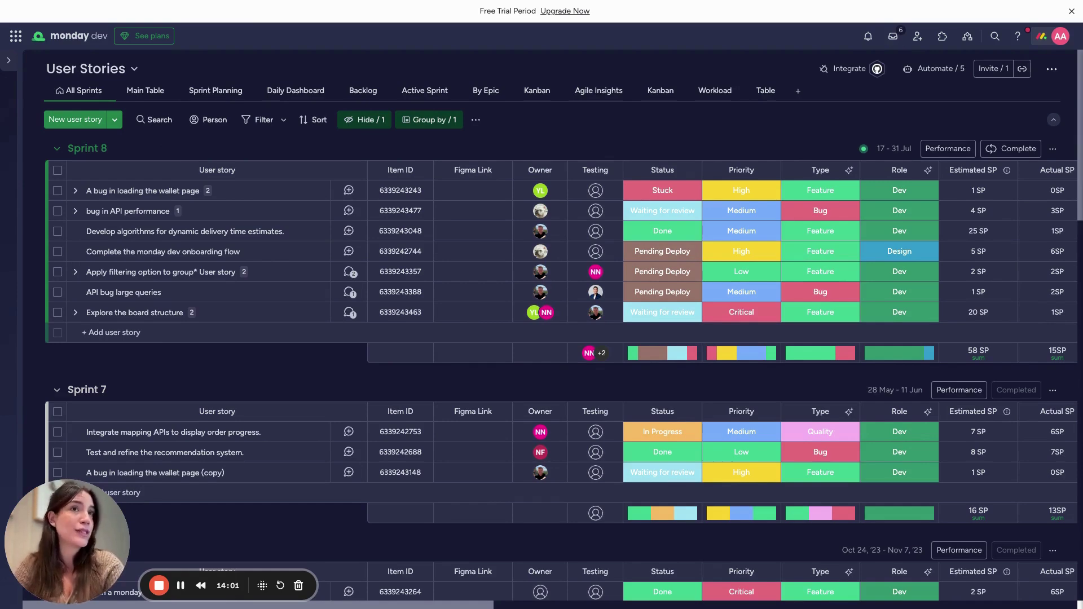
View the User Stories board's Agile Insights charts, and inspect the Code Reviews votes on the mobile team's Retrospectives board
{"action": "left_click", "coordinate": [592, 97]}
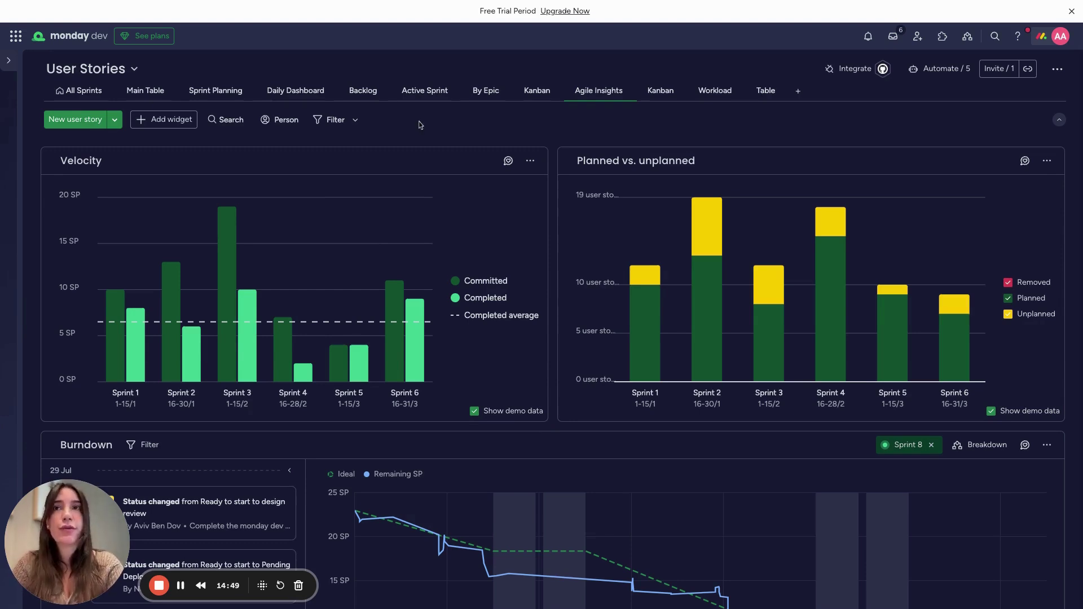
{"action": "left_click", "coordinate": [9, 59]}
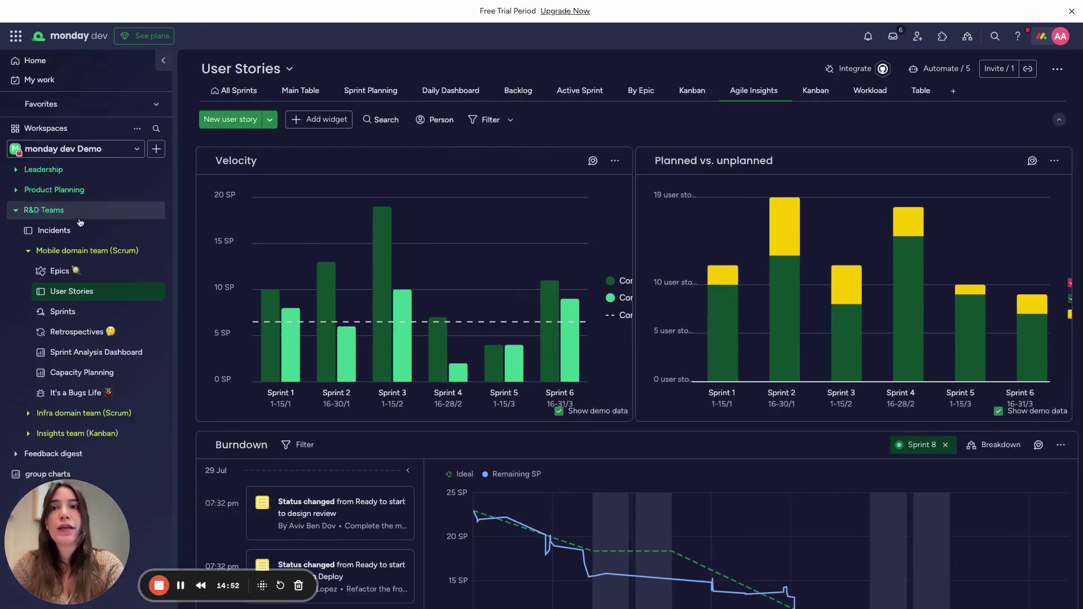
{"action": "left_click", "coordinate": [88, 337]}
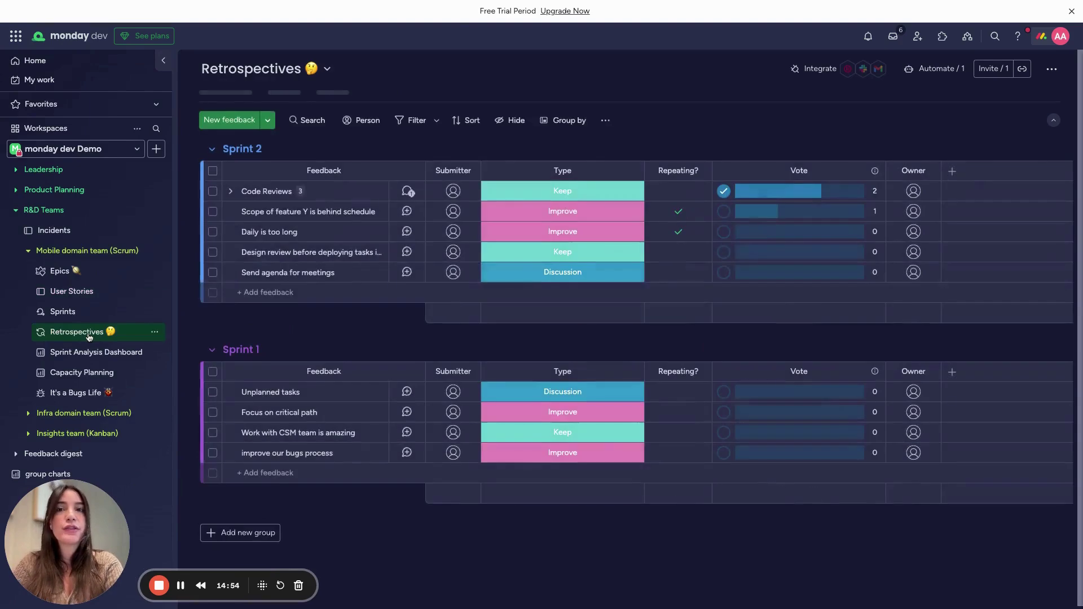
{"action": "left_click", "coordinate": [163, 61]}
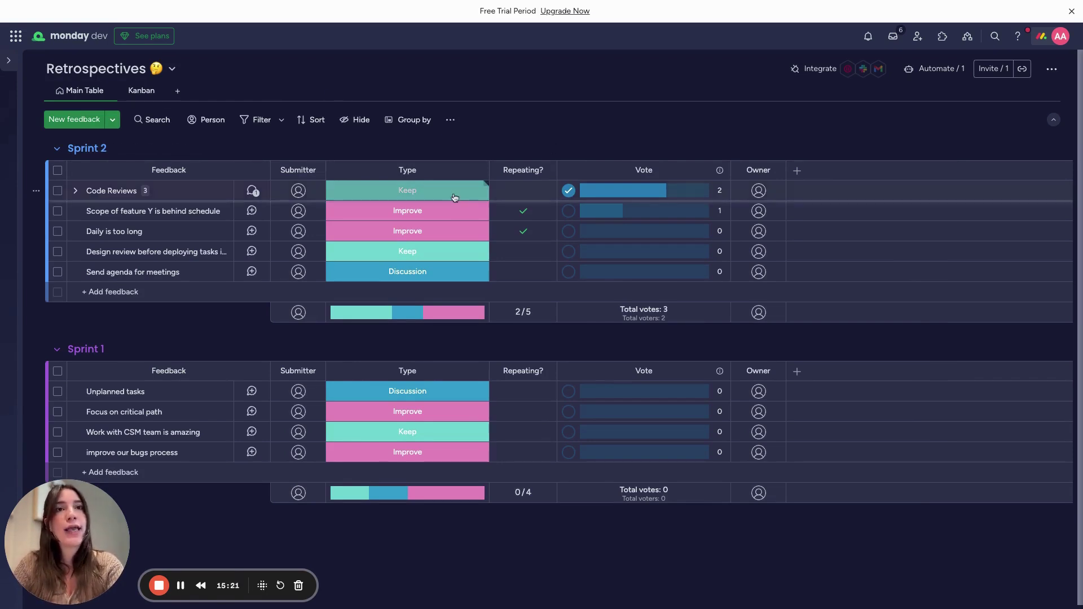
{"action": "mouse_move", "coordinate": [569, 194]}
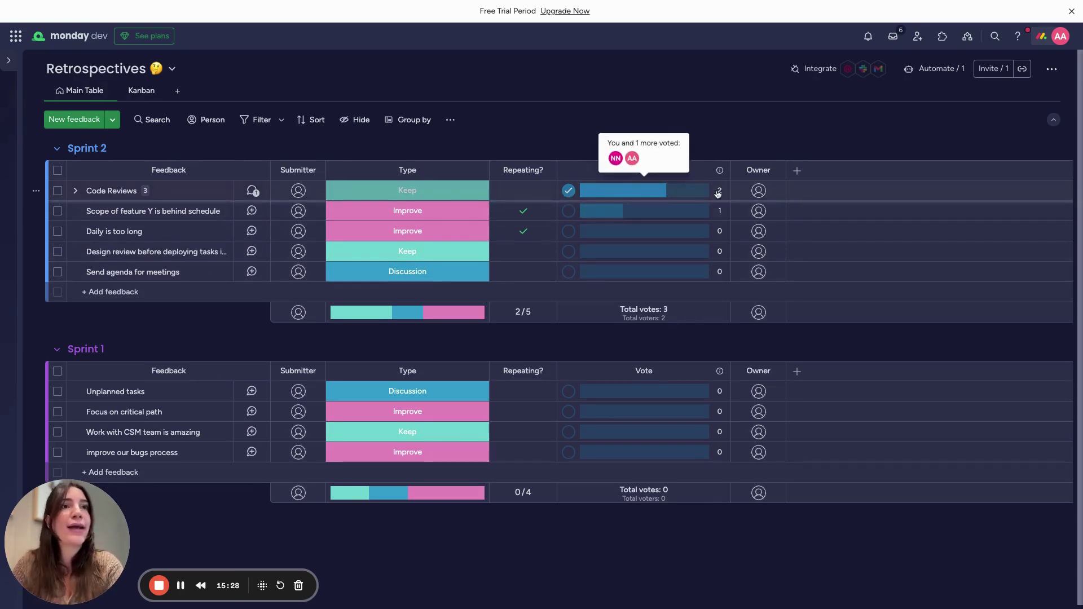
Reveal the action items under the Code Reviews feedback, and open the Delivery Dashboard in the Leadership folder
{"action": "left_click", "coordinate": [75, 190]}
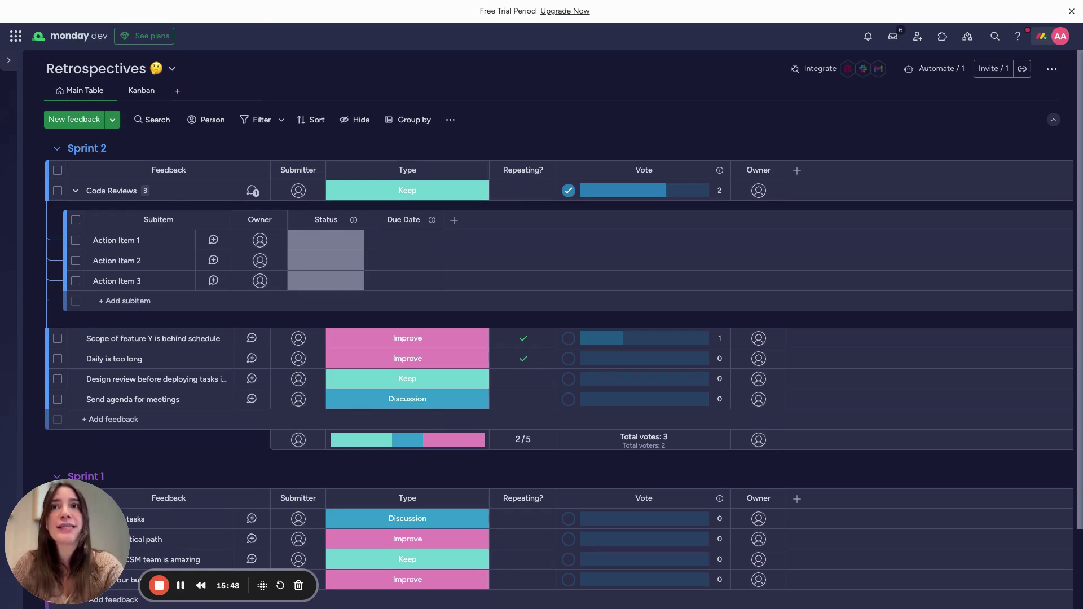
{"action": "left_click", "coordinate": [42, 169]}
{"action": "left_click", "coordinate": [62, 229]}
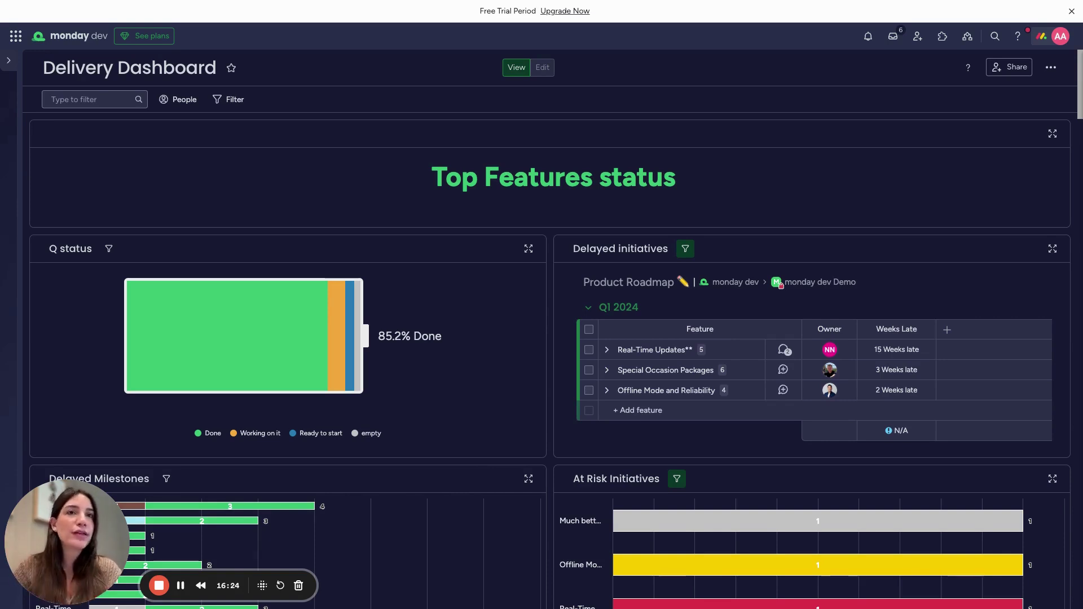
Examine the Delivery Dashboard's Top Features status and Strategic Projects widgets, including delays, at-risk initiatives, epic times and the project timeline
{"action": "scroll", "coordinate": [570, 192], "scroll_direction": "down", "scroll_amount": 1}
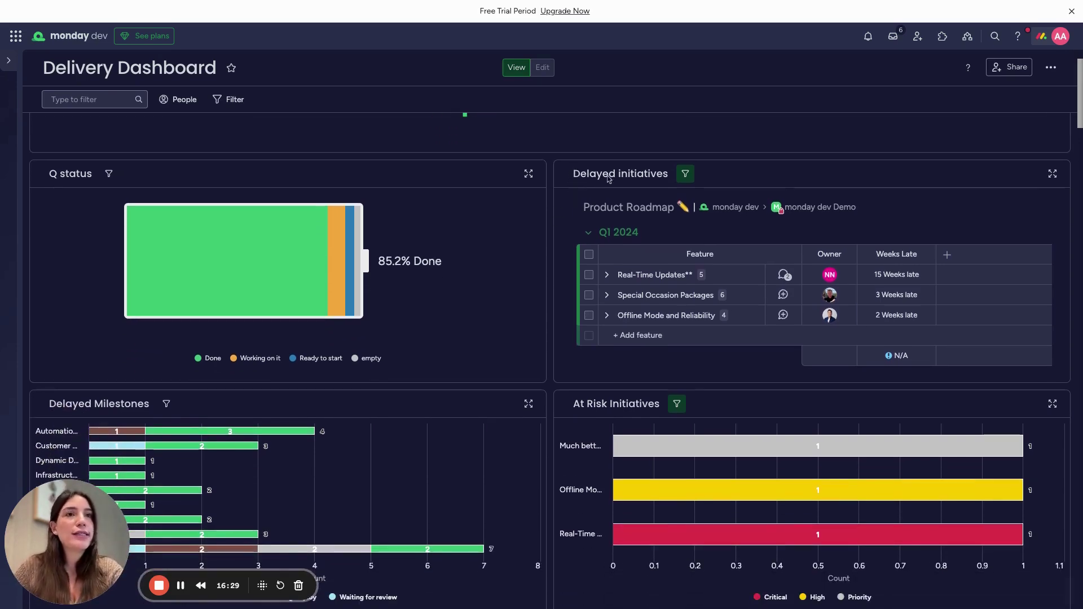
{"action": "scroll", "coordinate": [554, 215], "scroll_direction": "down", "scroll_amount": 3}
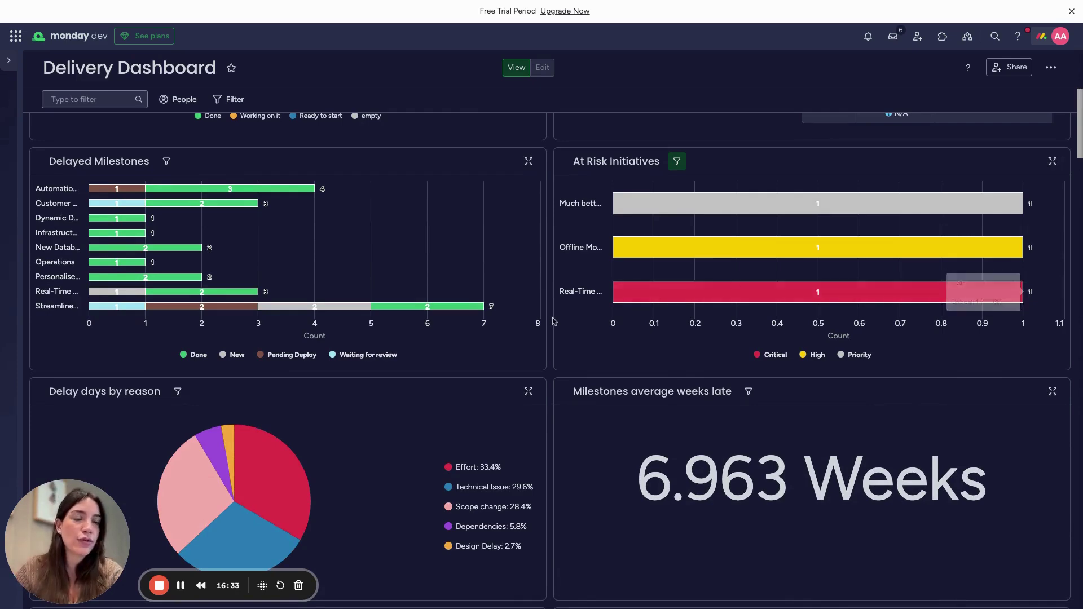
{"action": "scroll", "coordinate": [553, 318], "scroll_direction": "down", "scroll_amount": 3}
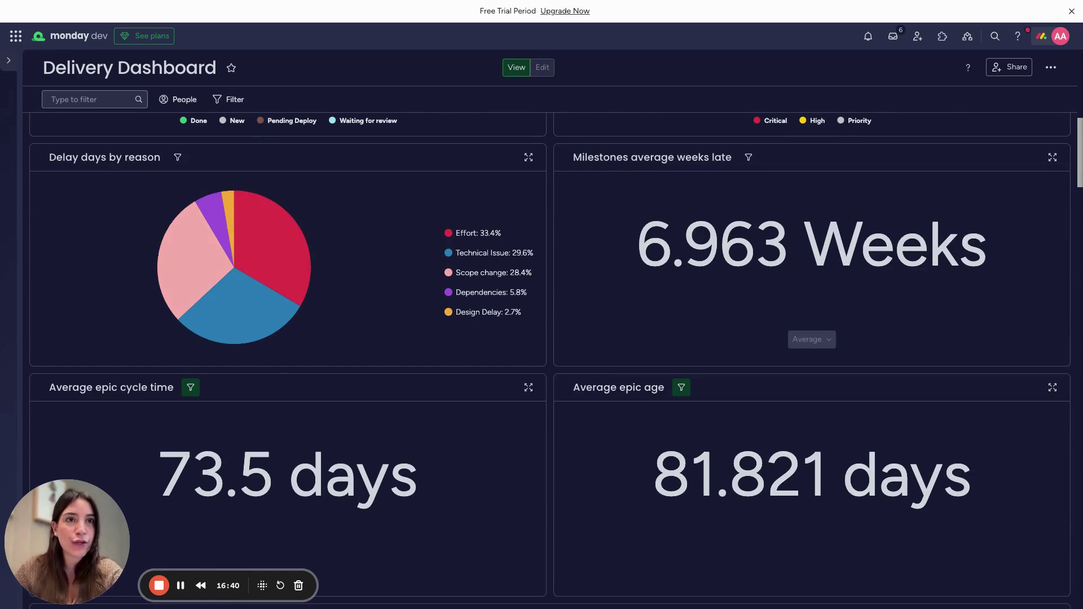
{"action": "scroll", "coordinate": [550, 361], "scroll_direction": "down", "scroll_amount": 5}
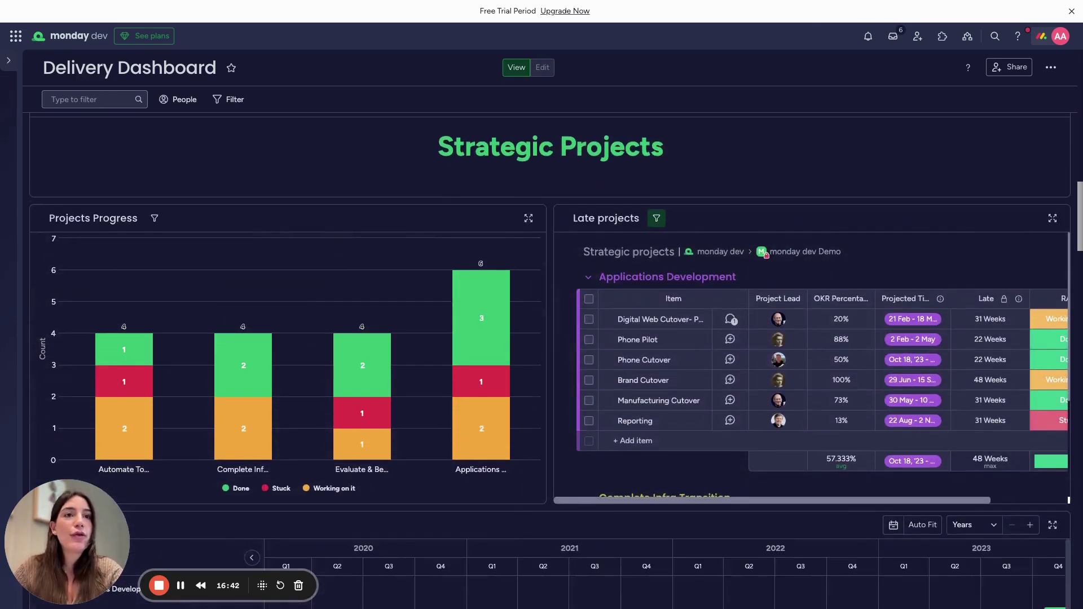
{"action": "scroll", "coordinate": [547, 357], "scroll_direction": "down", "scroll_amount": 10}
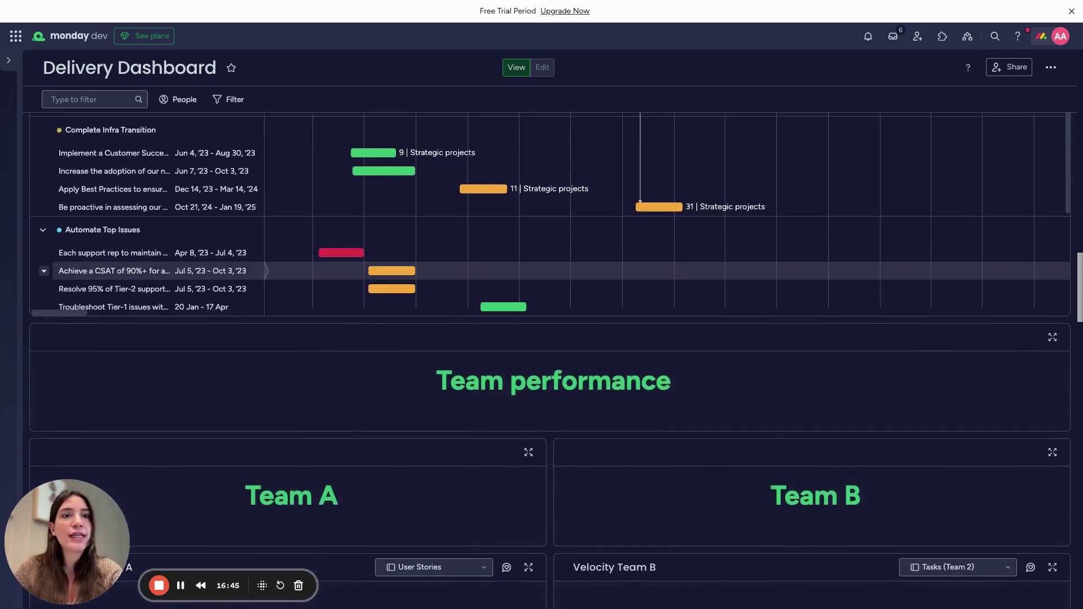
Review the Delivery Dashboard's Team A and Team B velocity, Current Sprint Effort and Tech Debts sections
{"action": "scroll", "coordinate": [547, 359], "scroll_direction": "down", "scroll_amount": 5}
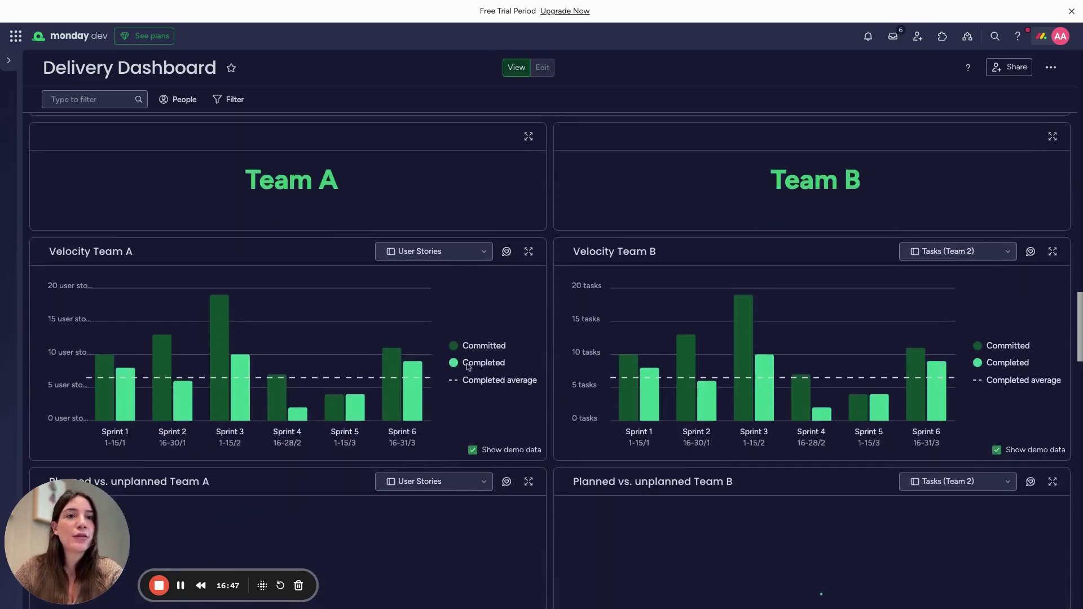
{"action": "scroll", "coordinate": [543, 368], "scroll_direction": "up", "scroll_amount": 1}
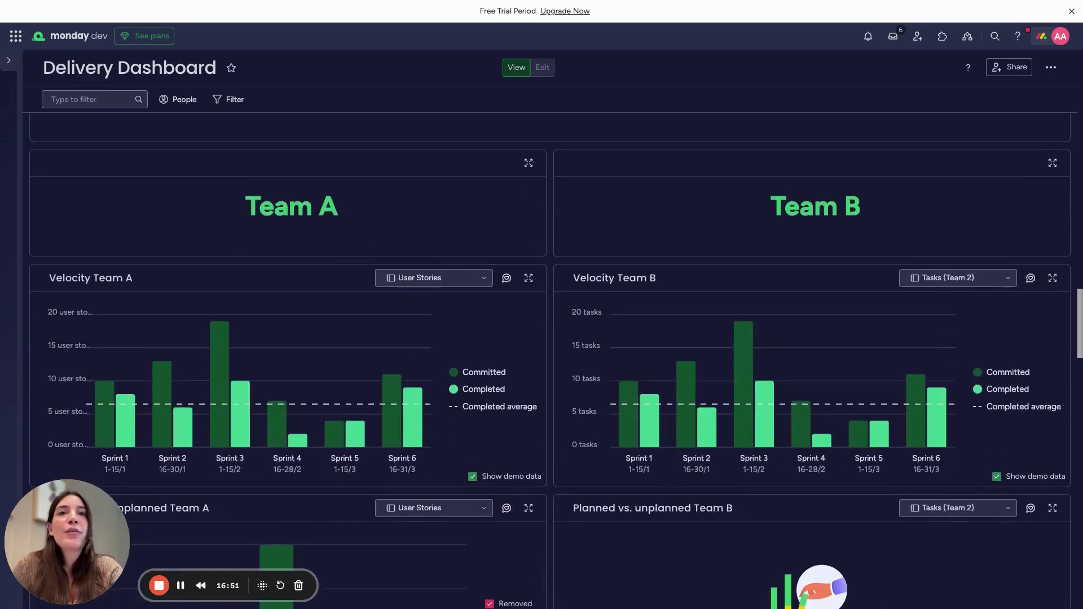
{"action": "scroll", "coordinate": [547, 357], "scroll_direction": "down", "scroll_amount": 10}
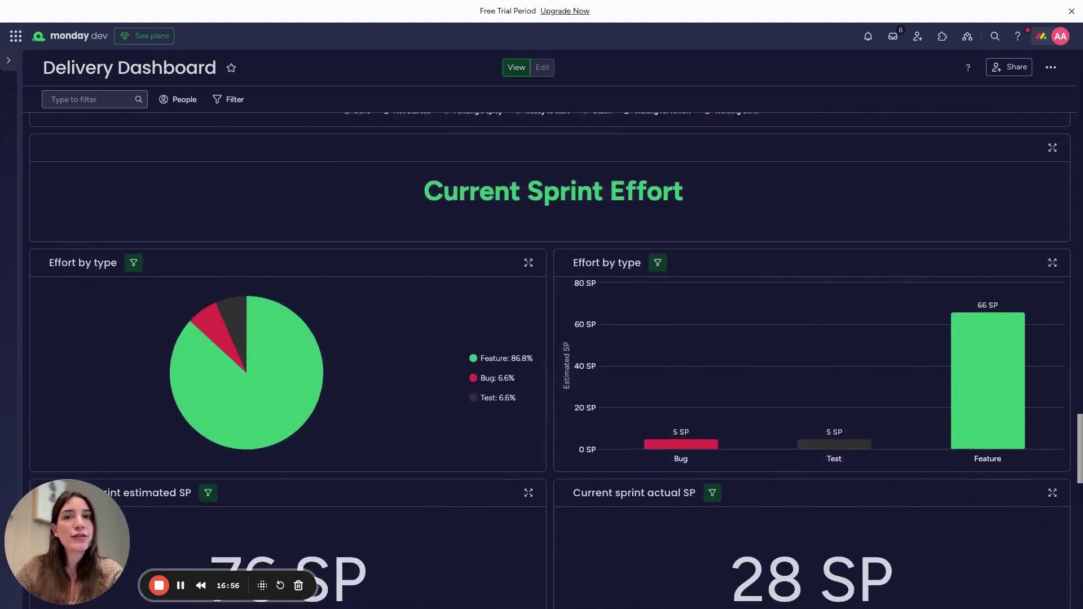
{"action": "scroll", "coordinate": [287, 252], "scroll_direction": "down", "scroll_amount": 3}
{"action": "mouse_move", "coordinate": [286, 254]}
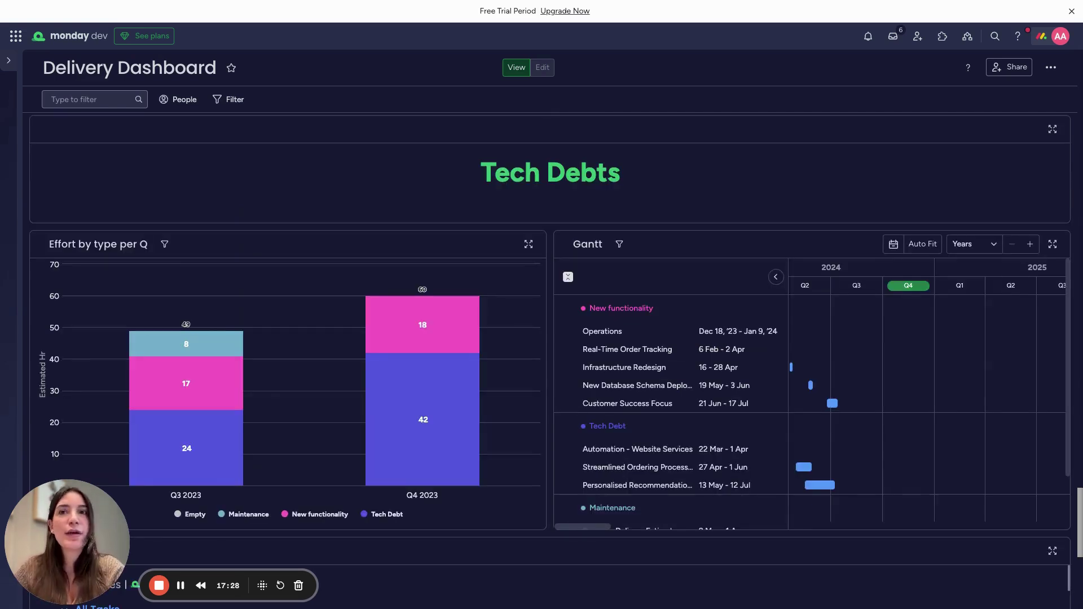
{"action": "scroll", "coordinate": [550, 338], "scroll_direction": "down", "scroll_amount": 2}
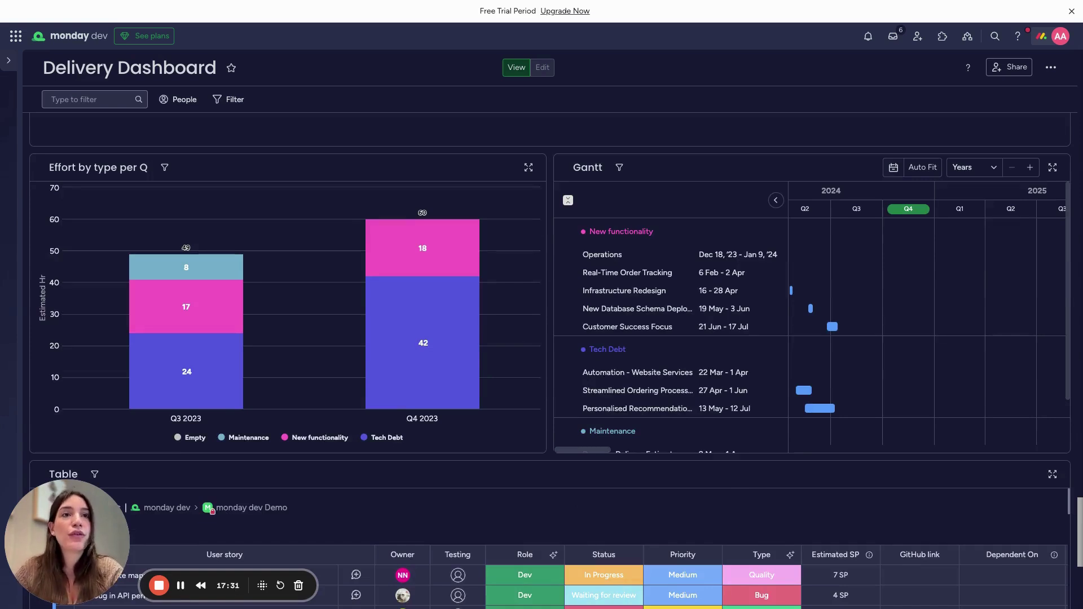
{"action": "scroll", "coordinate": [550, 338], "scroll_direction": "down", "scroll_amount": 1}
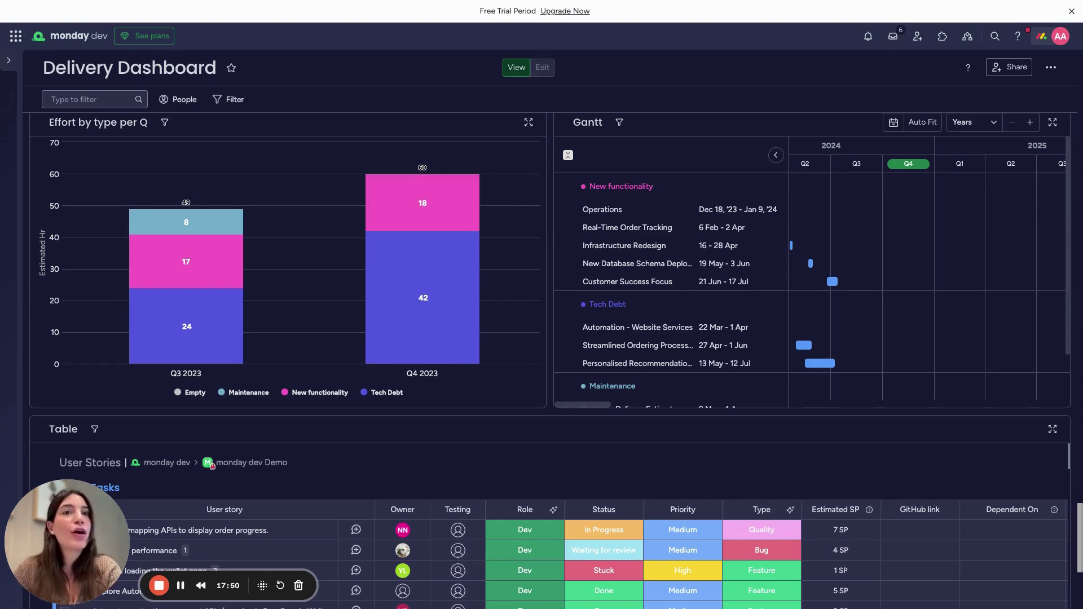
Open the Incidents board from the R&D Teams folder and inspect the Login Fail incident's down time
{"action": "mouse_move", "coordinate": [17, 272]}
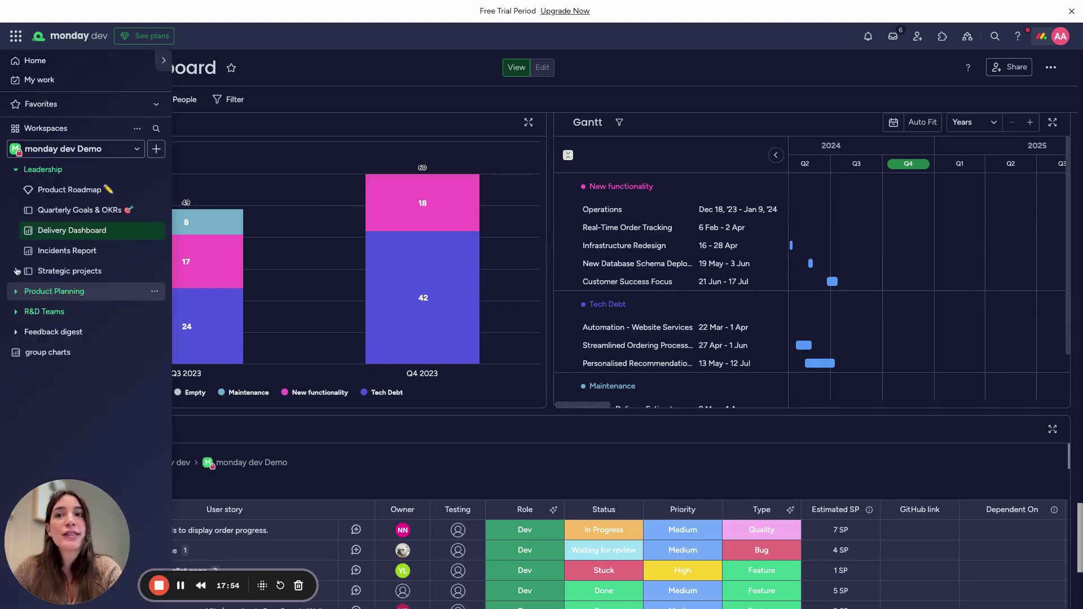
{"action": "left_click", "coordinate": [16, 169]}
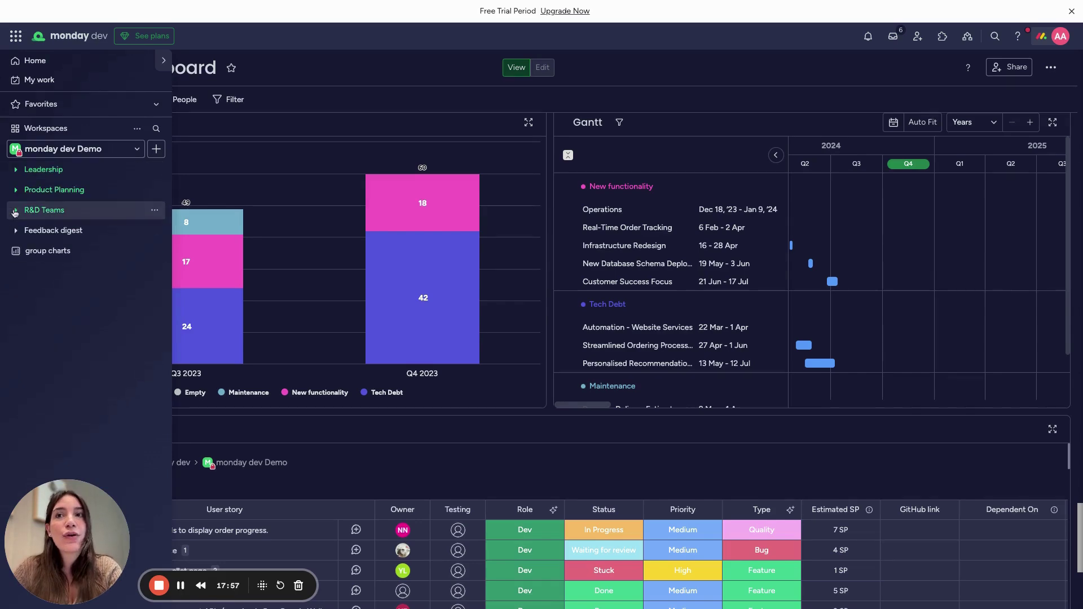
{"action": "left_click", "coordinate": [15, 210]}
{"action": "left_click", "coordinate": [55, 232]}
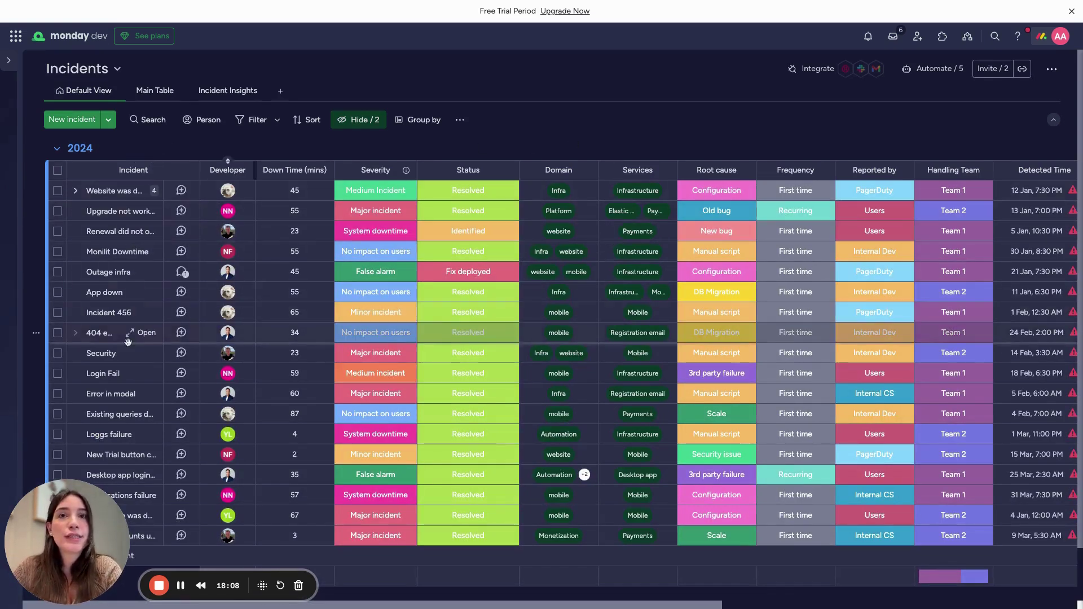
{"action": "left_click", "coordinate": [296, 373]}
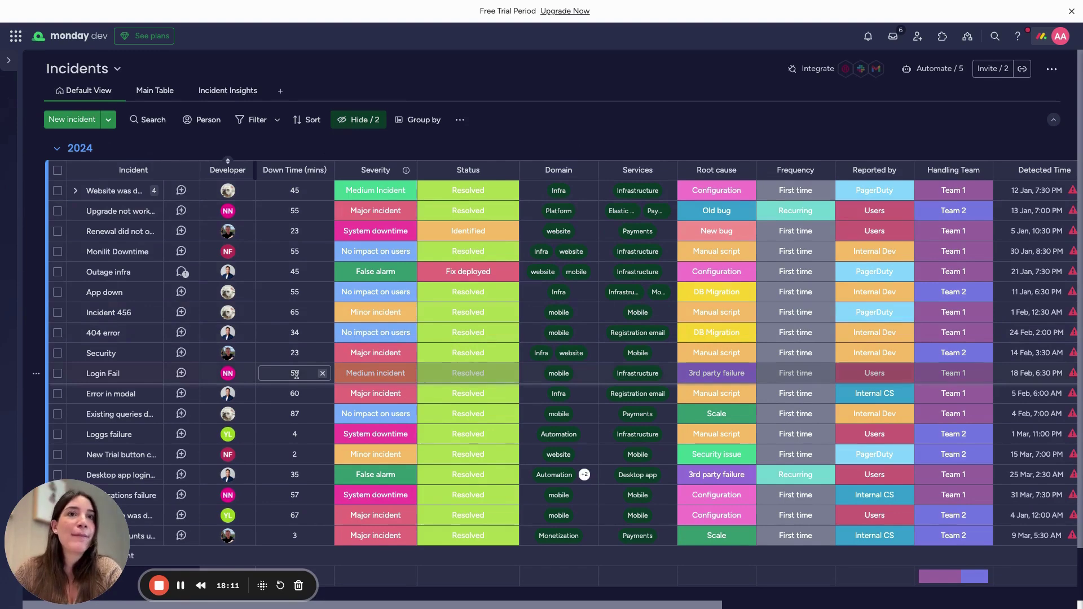
{"action": "key", "text": "Return"}
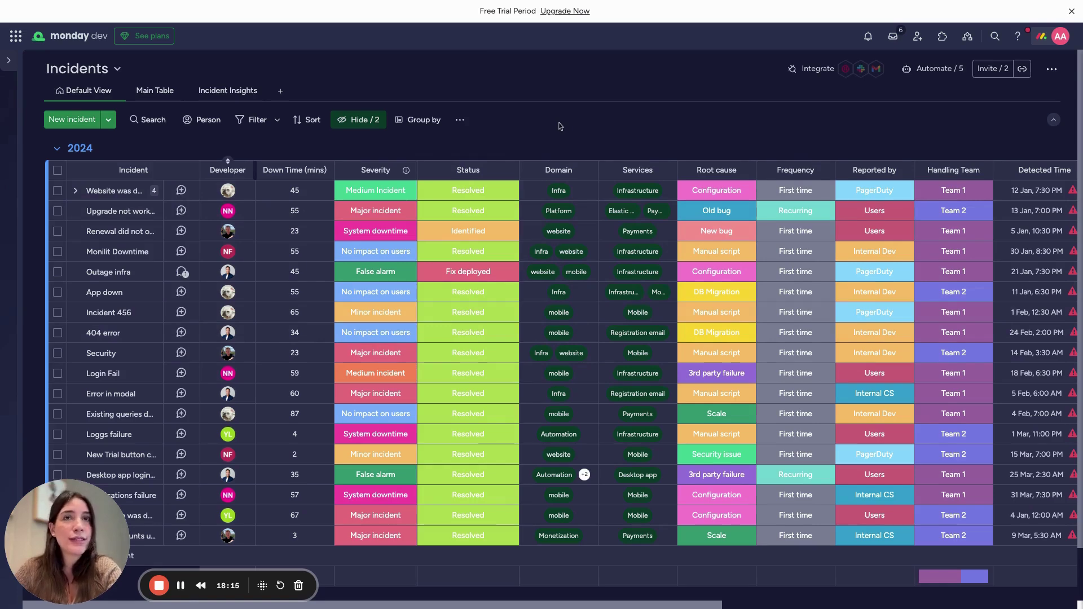
Examine the Incidents board's Incident Insights charts for root cause, recurrence, reporting status, severity and incidents by month
{"action": "left_click", "coordinate": [228, 90]}
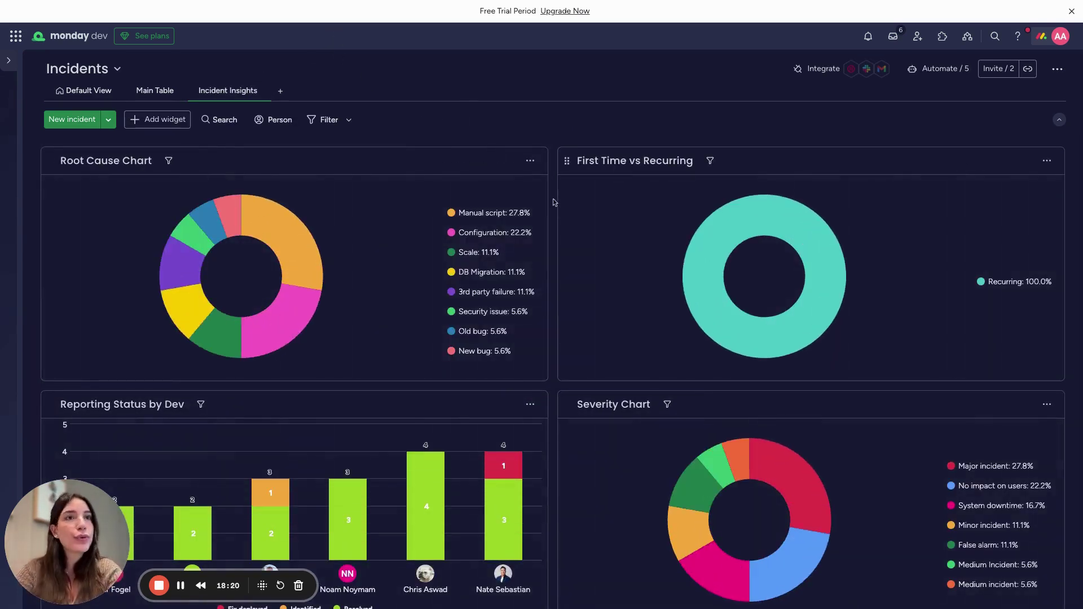
{"action": "scroll", "coordinate": [553, 211], "scroll_direction": "down", "scroll_amount": 4}
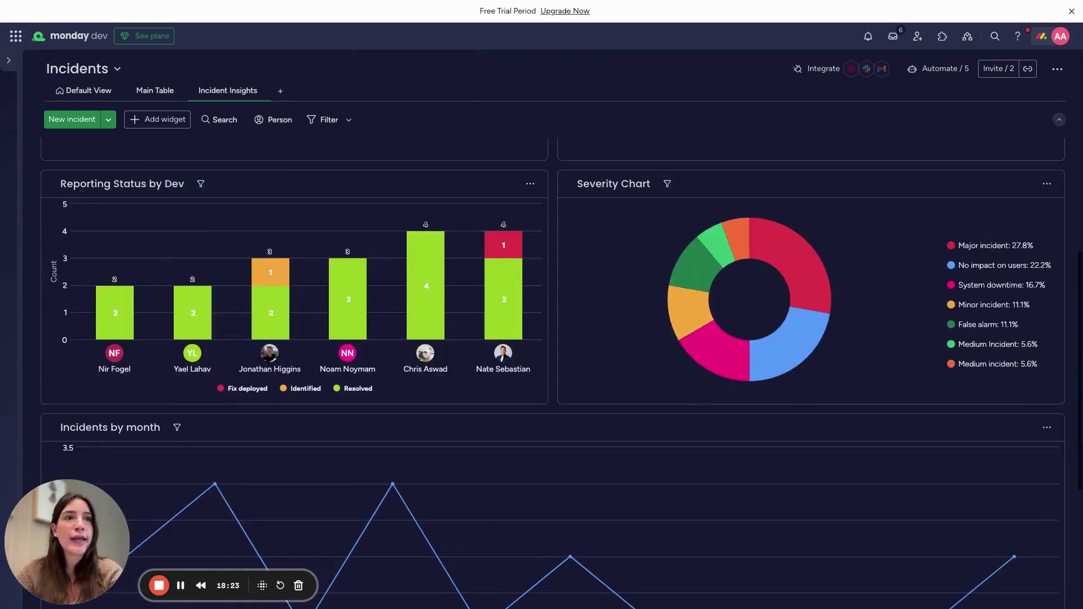
{"action": "scroll", "coordinate": [553, 282], "scroll_direction": "up", "scroll_amount": 4}
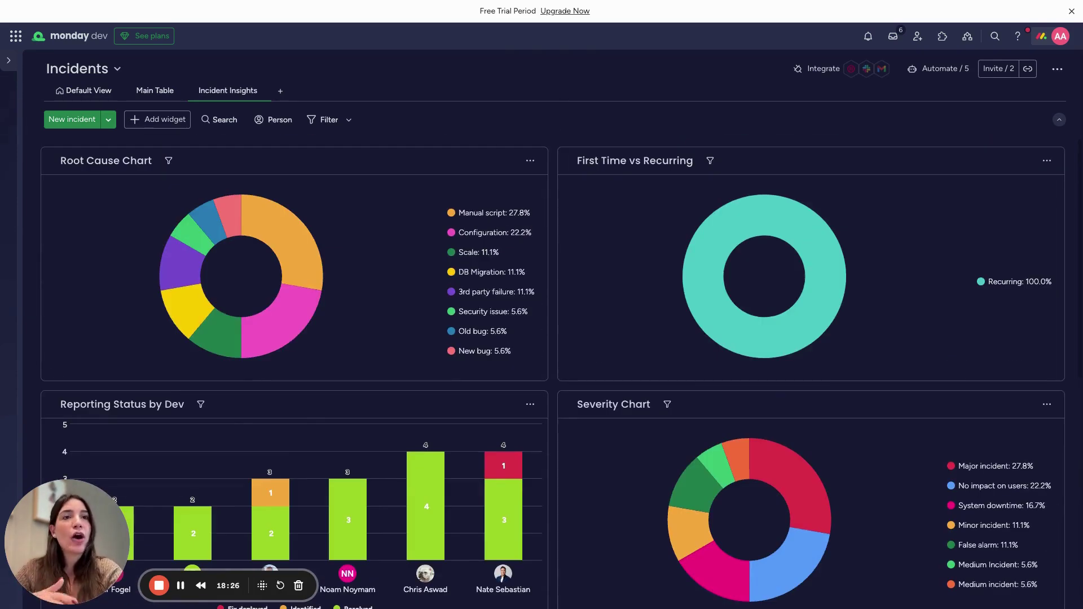